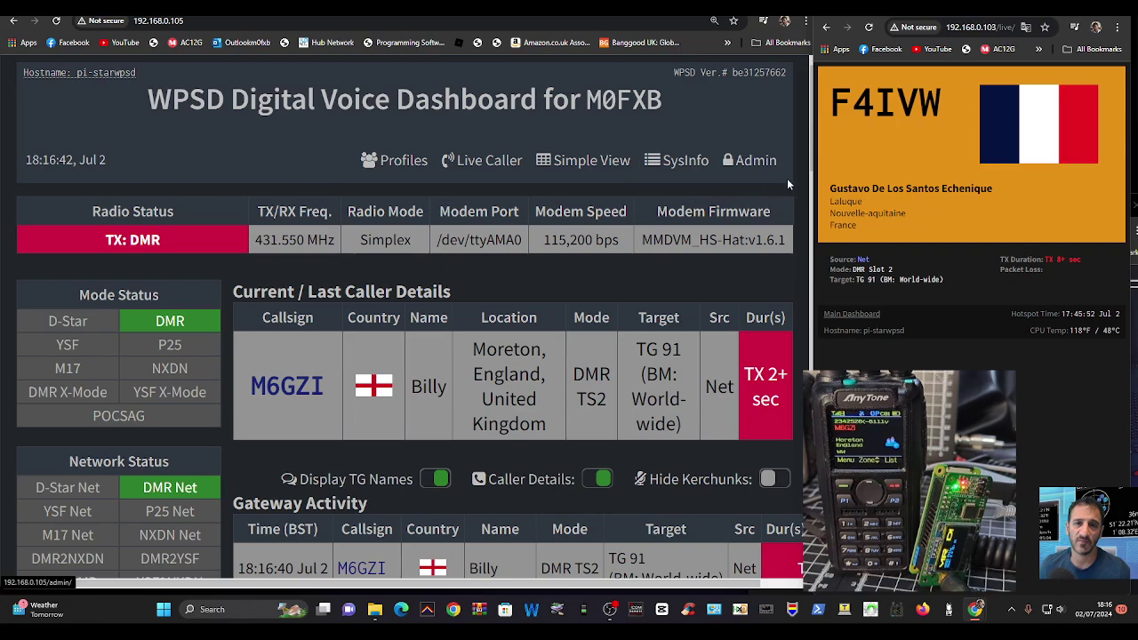
{"action": "left_click", "coordinate": [750, 167]}
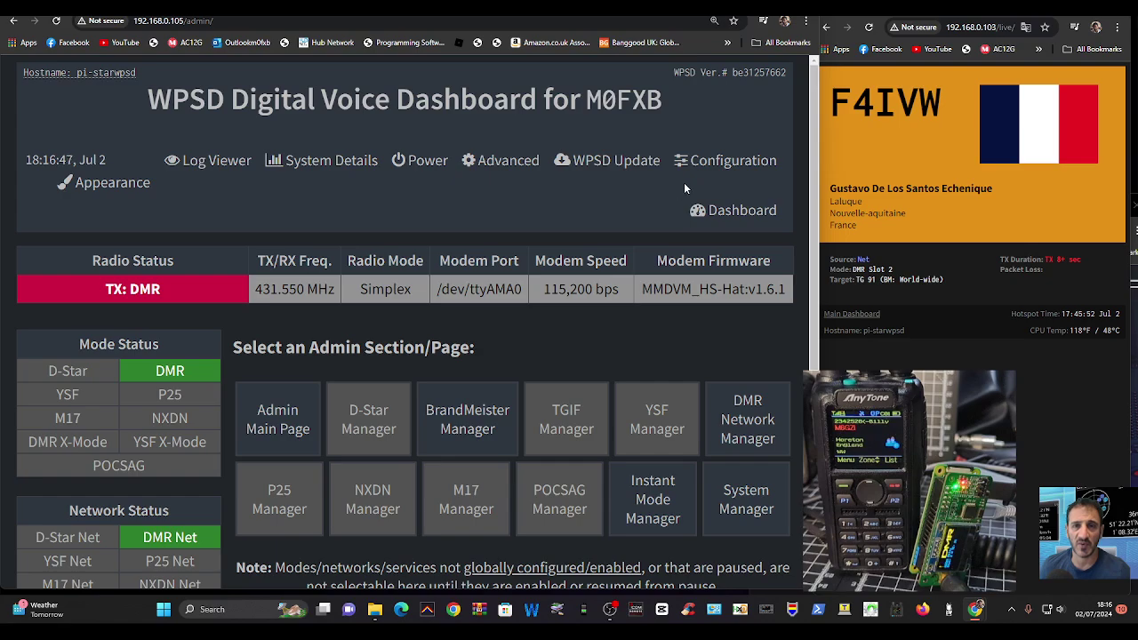
{"action": "left_click", "coordinate": [512, 165]}
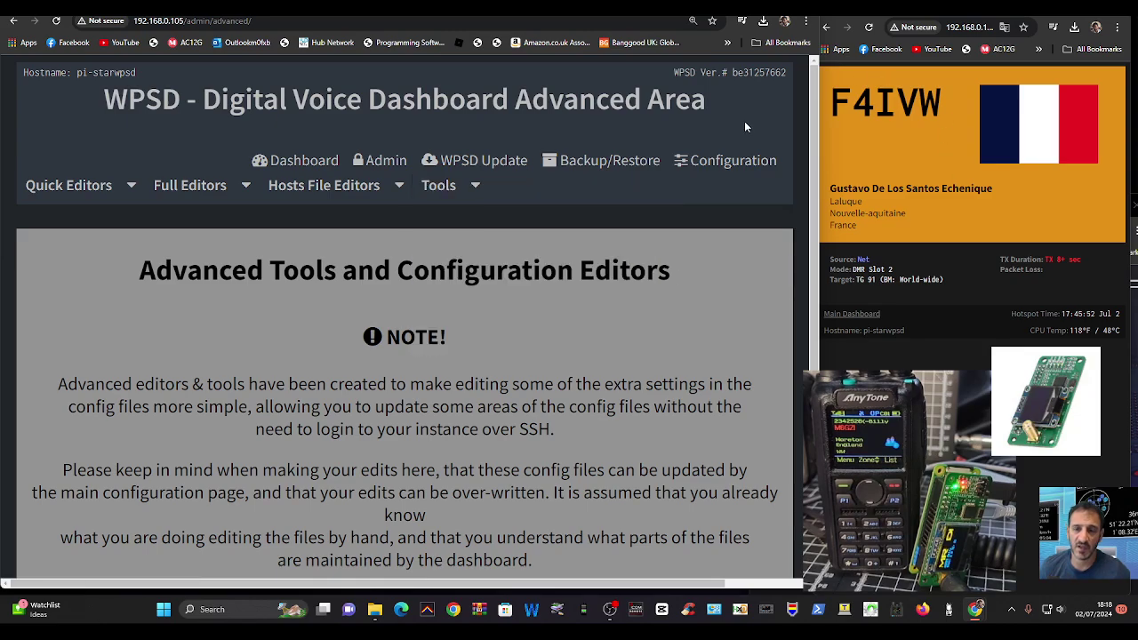
{"action": "mouse_move", "coordinate": [474, 187]}
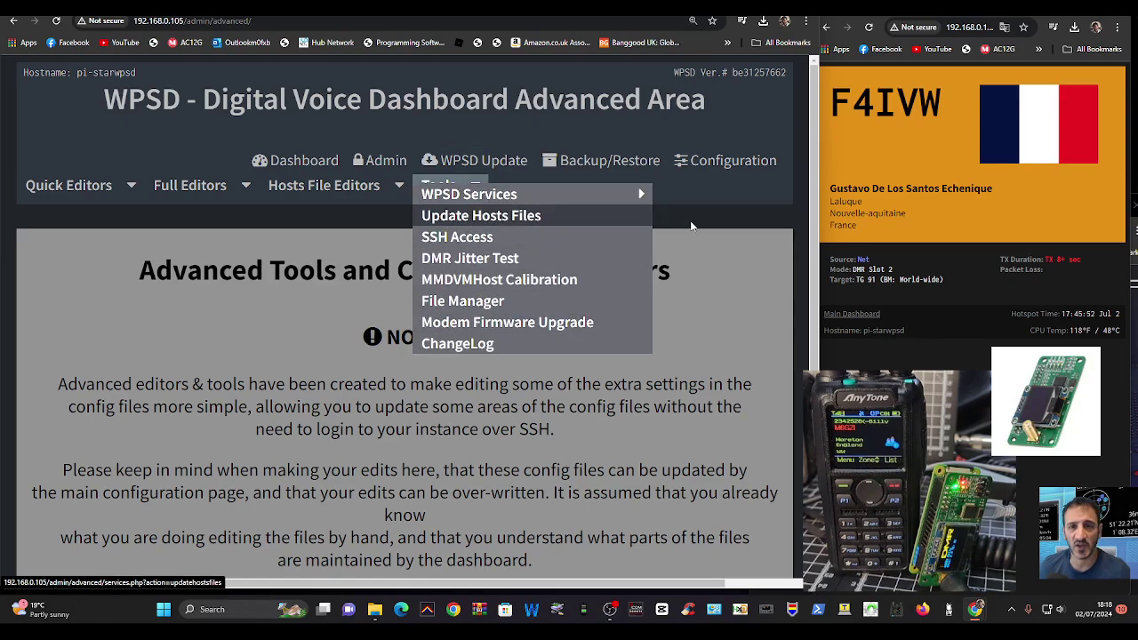
{"action": "left_click", "coordinate": [303, 164]}
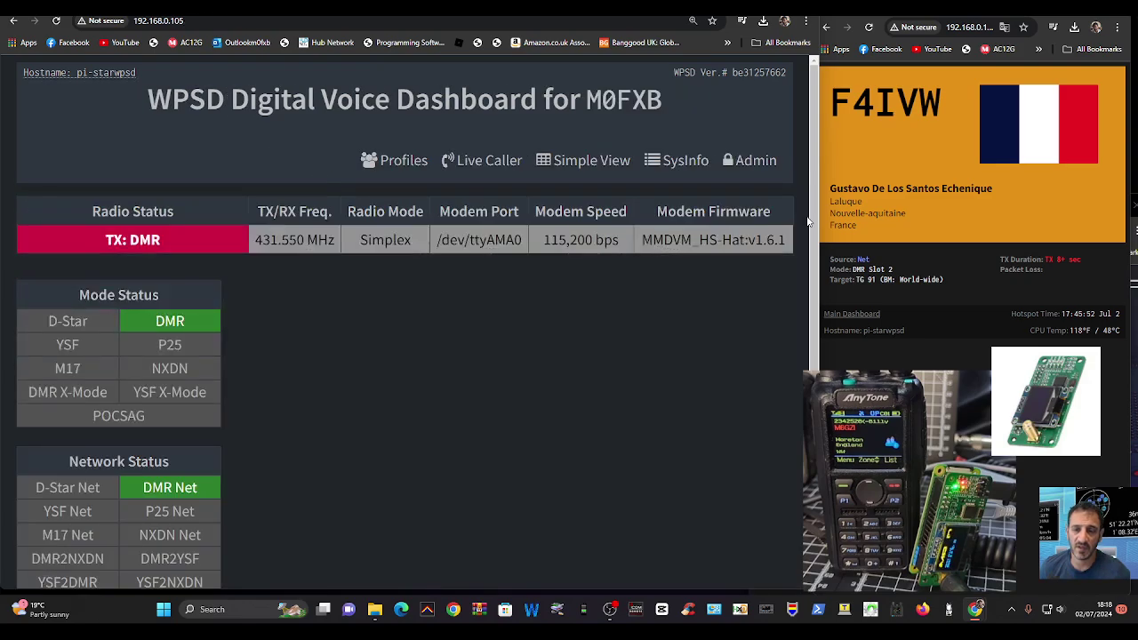
Open the Modem Firmware Upgrade utility from the dashboard's advanced admin tools.
{"action": "left_click", "coordinate": [768, 165]}
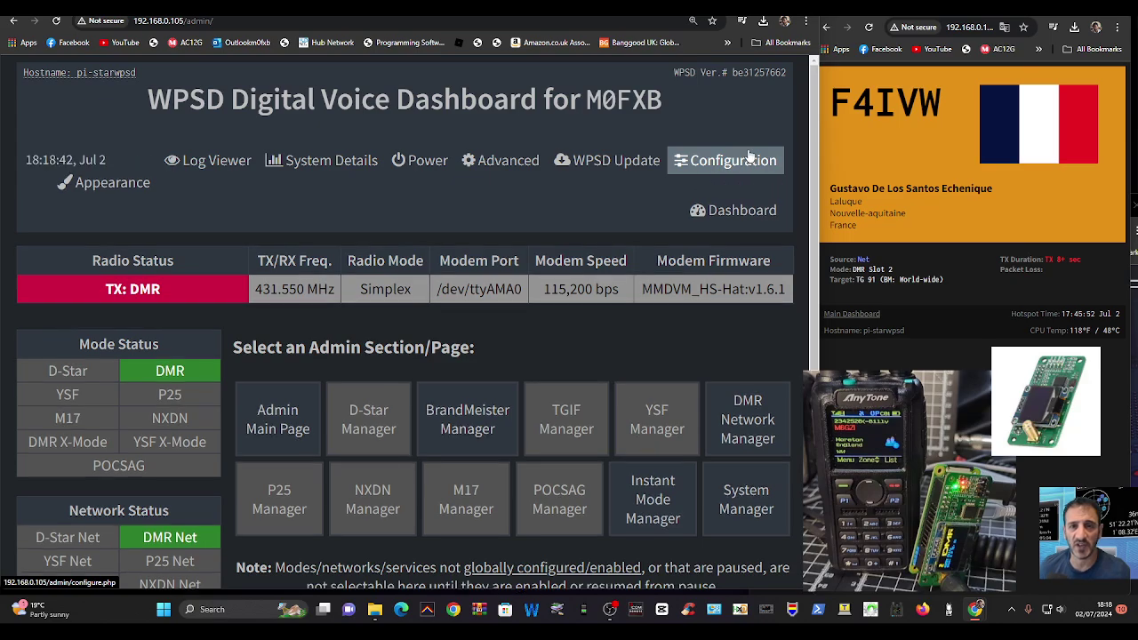
{"action": "left_click", "coordinate": [513, 160]}
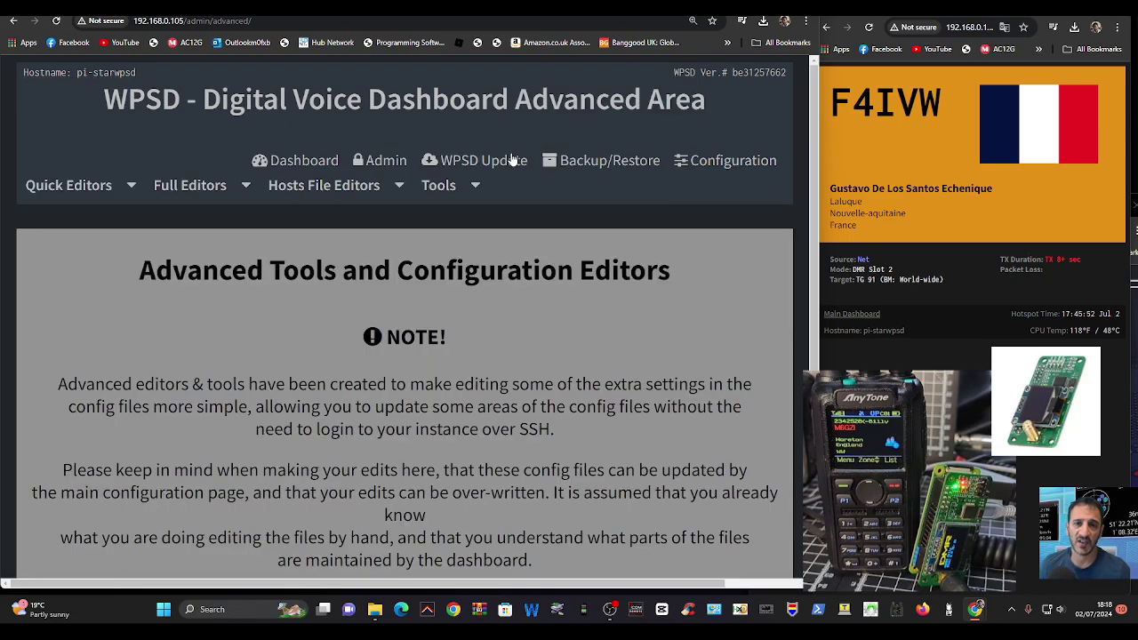
{"action": "left_click", "coordinate": [476, 185]}
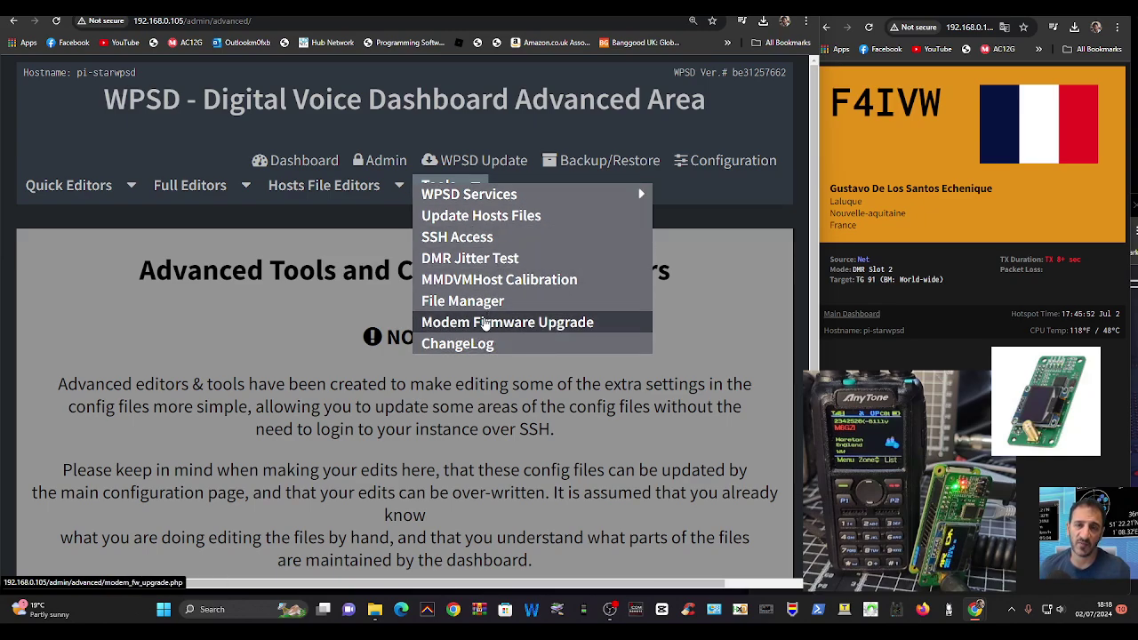
{"action": "left_click", "coordinate": [484, 325]}
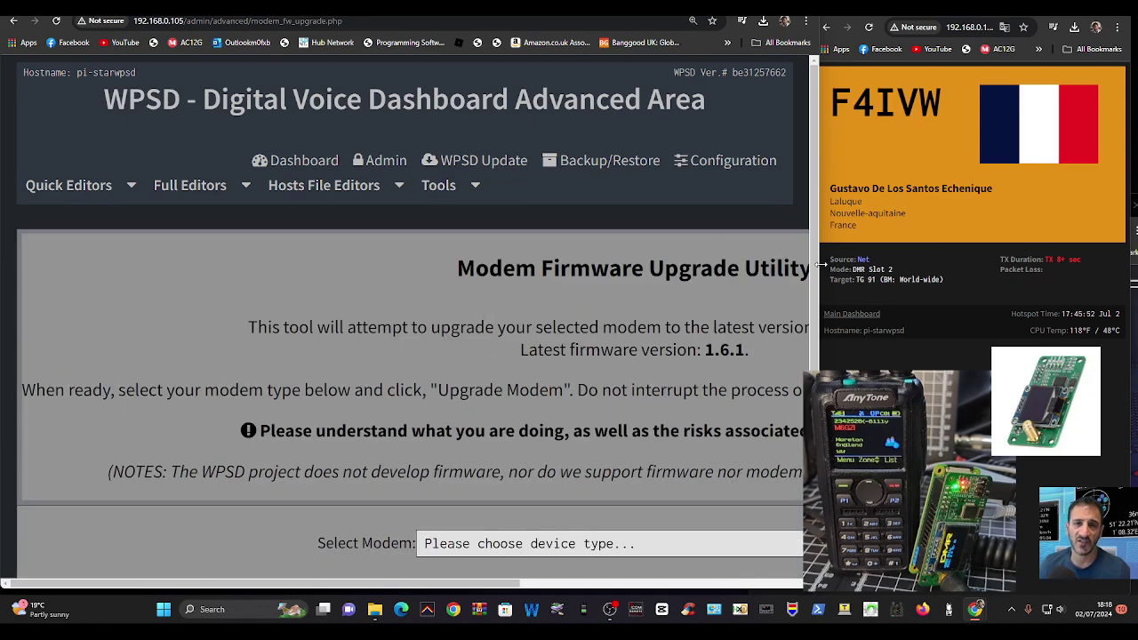
Choose MMDVM_HS_Hat (14.7456MHz TCXO) GPIO as the modem and start its firmware upgrade.
{"action": "left_click_drag", "start_coordinate": [820, 264], "coordinate": [1001, 264]}
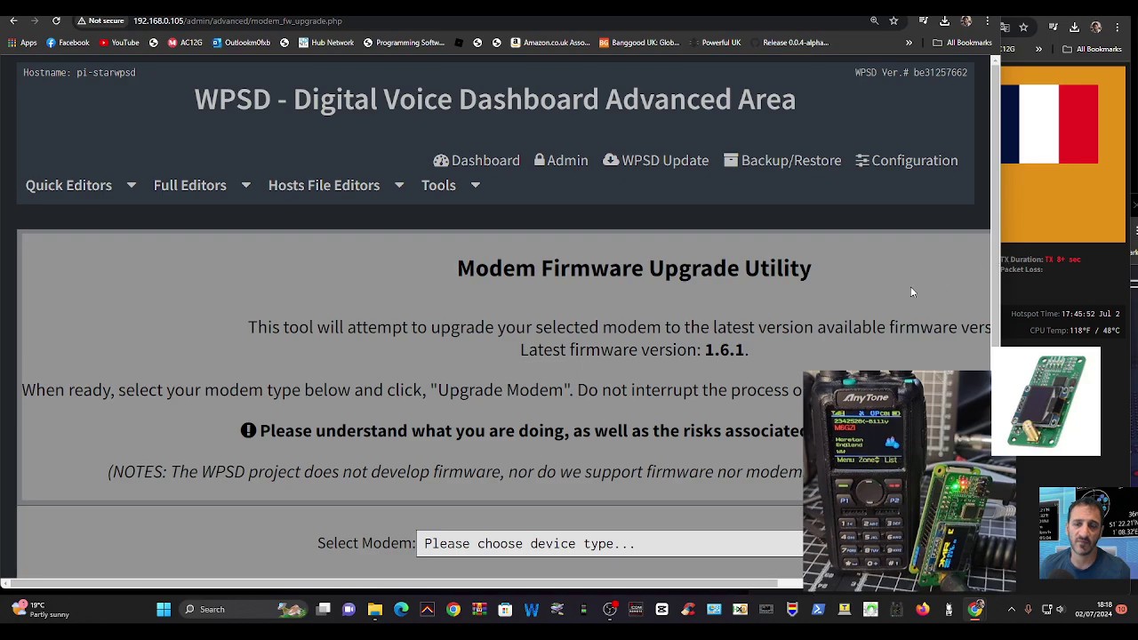
{"action": "scroll", "coordinate": [911, 292], "scroll_direction": "down", "scroll_amount": 1}
{"action": "left_click", "coordinate": [569, 480]}
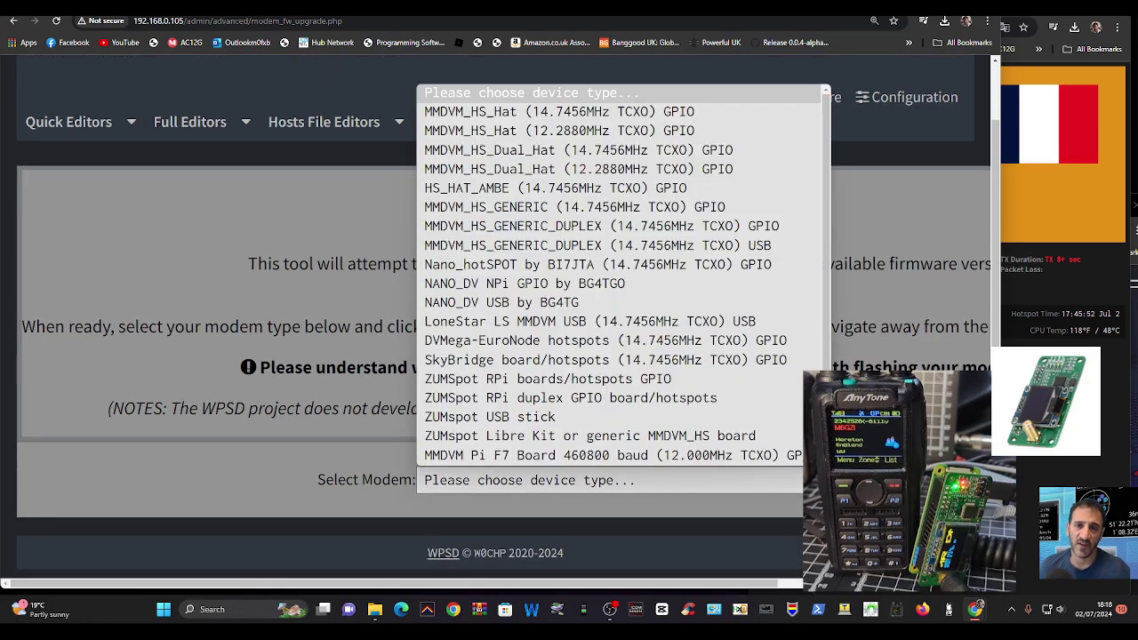
{"action": "left_click", "coordinate": [658, 111]}
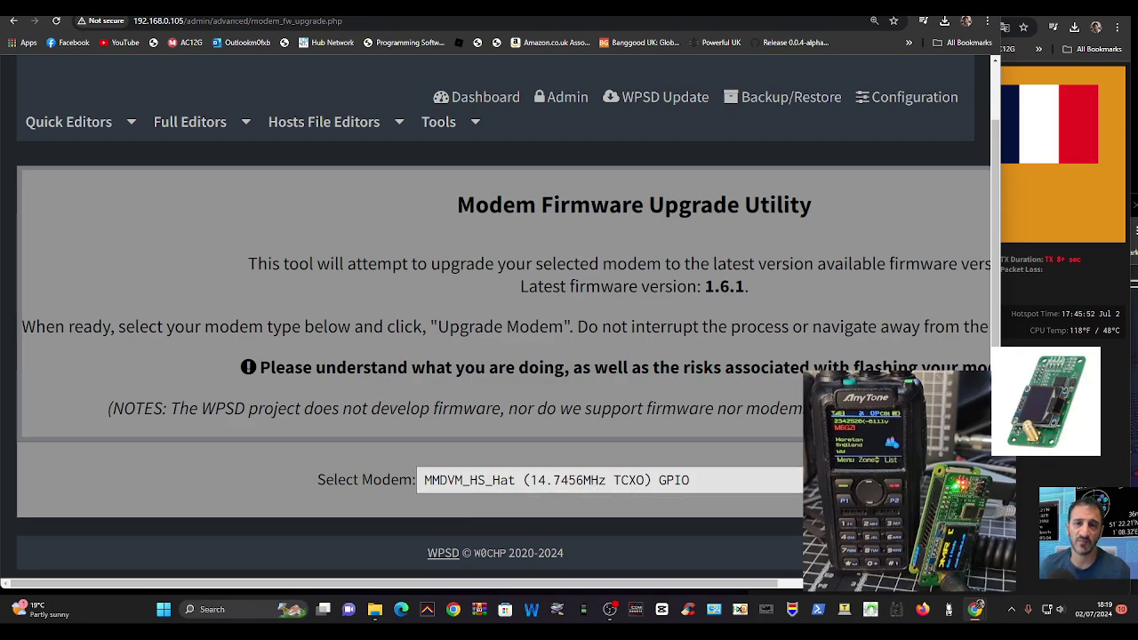
{"action": "key", "text": "F5"}
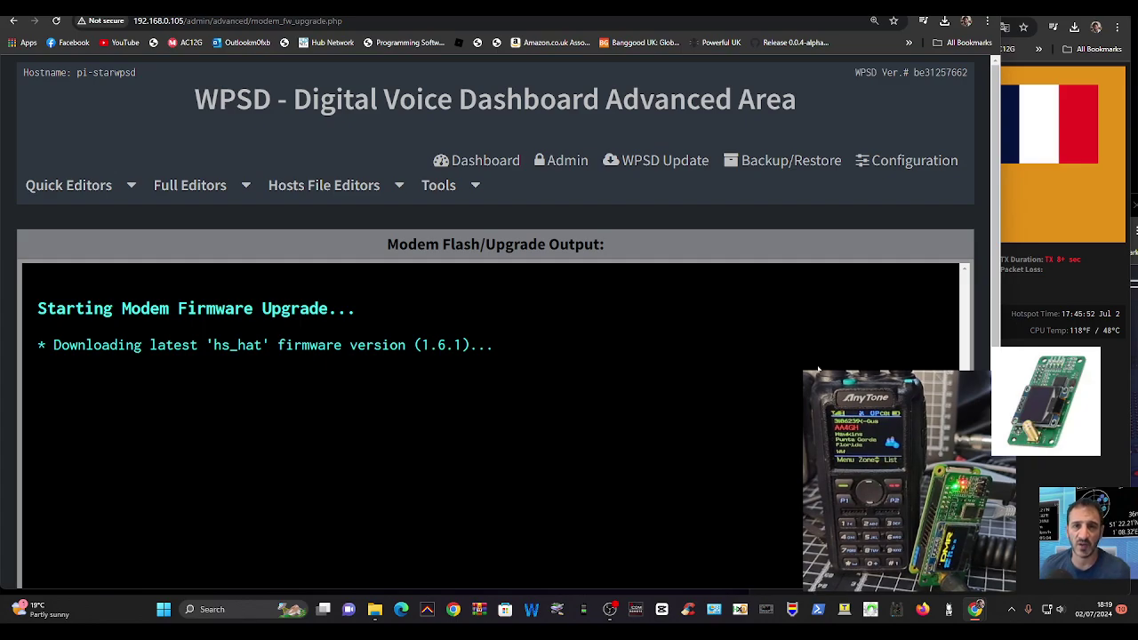
Follow the modem flash output until the firmware upgrade has run through, and review its log.
{"action": "scroll", "coordinate": [815, 339], "scroll_direction": "down", "scroll_amount": 3}
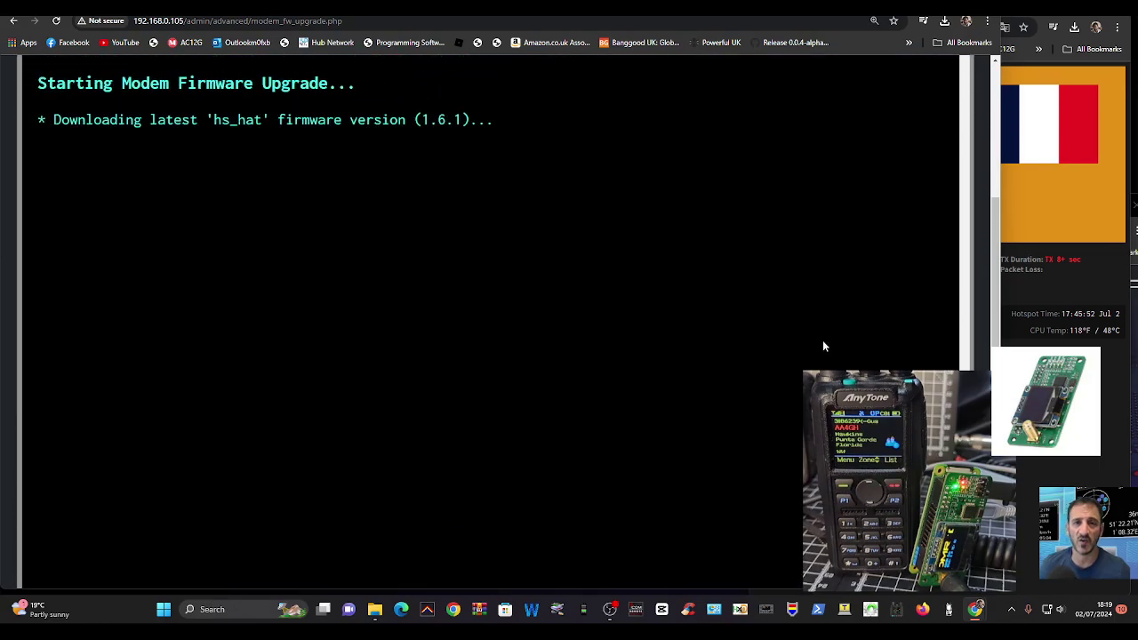
{"action": "scroll", "coordinate": [823, 345], "scroll_direction": "up", "scroll_amount": 1}
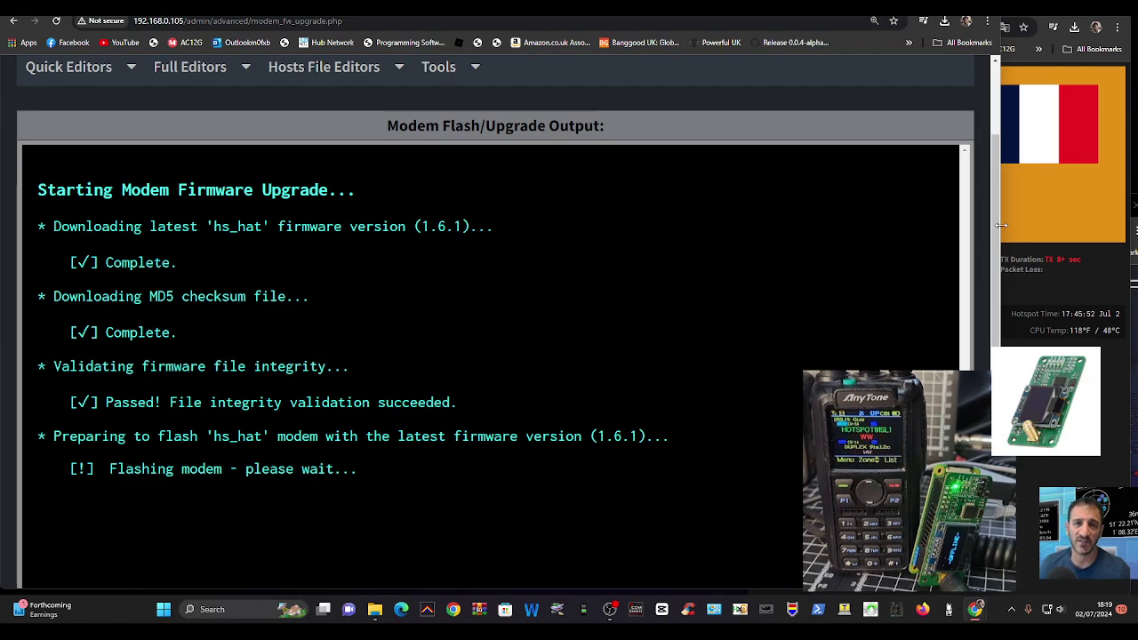
{"action": "left_click_drag", "start_coordinate": [999, 229], "coordinate": [805, 251]}
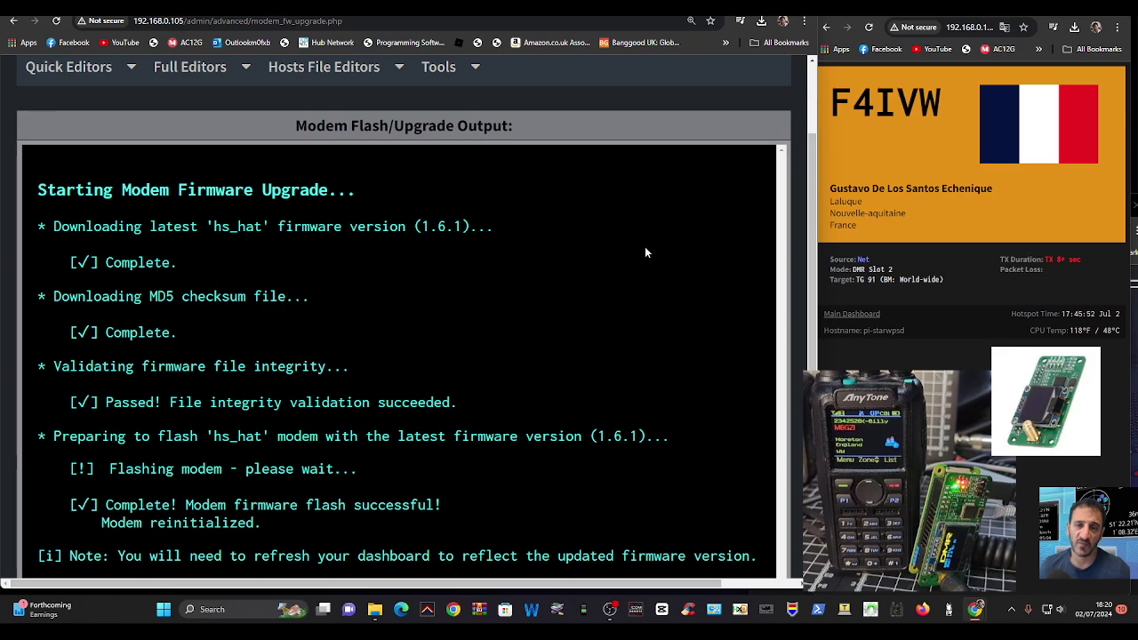
{"action": "scroll", "coordinate": [650, 262], "scroll_direction": "down", "scroll_amount": 1}
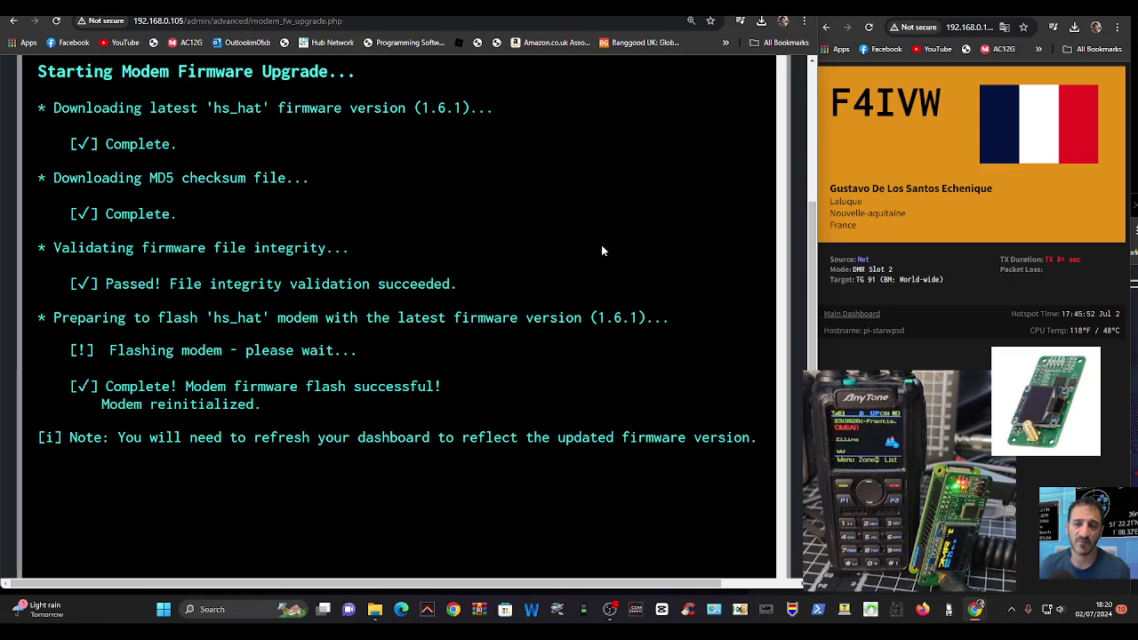
{"action": "scroll", "coordinate": [656, 221], "scroll_direction": "up", "scroll_amount": 2}
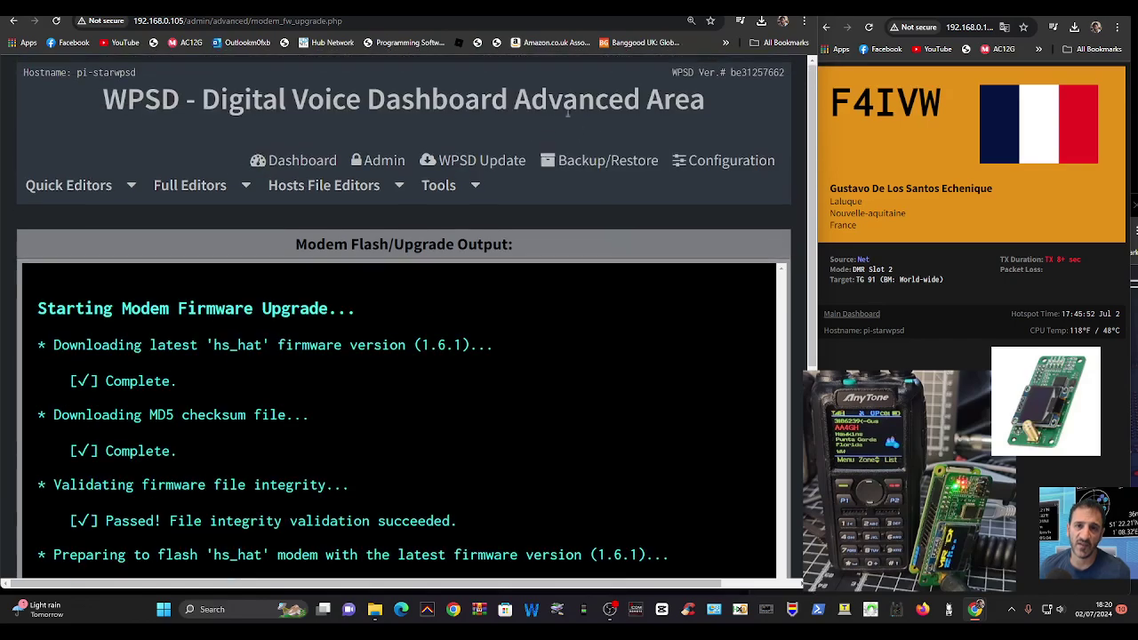
Refresh the page, return to the main dashboard, and check the modem firmware version and gateway activity.
{"action": "left_click", "coordinate": [56, 20]}
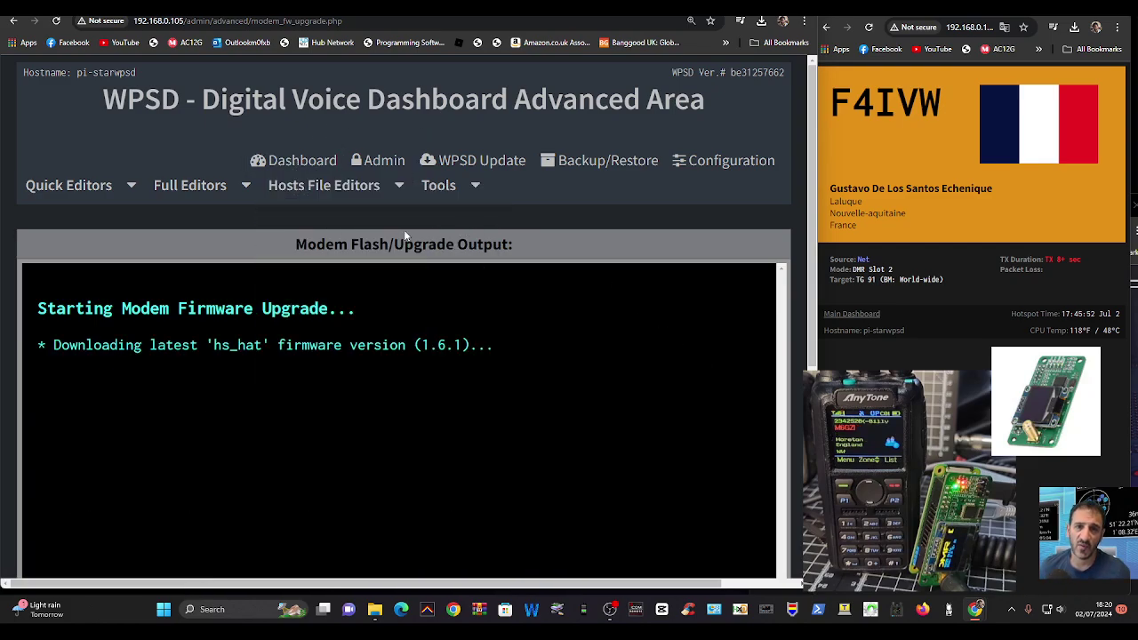
{"action": "left_click", "coordinate": [299, 162]}
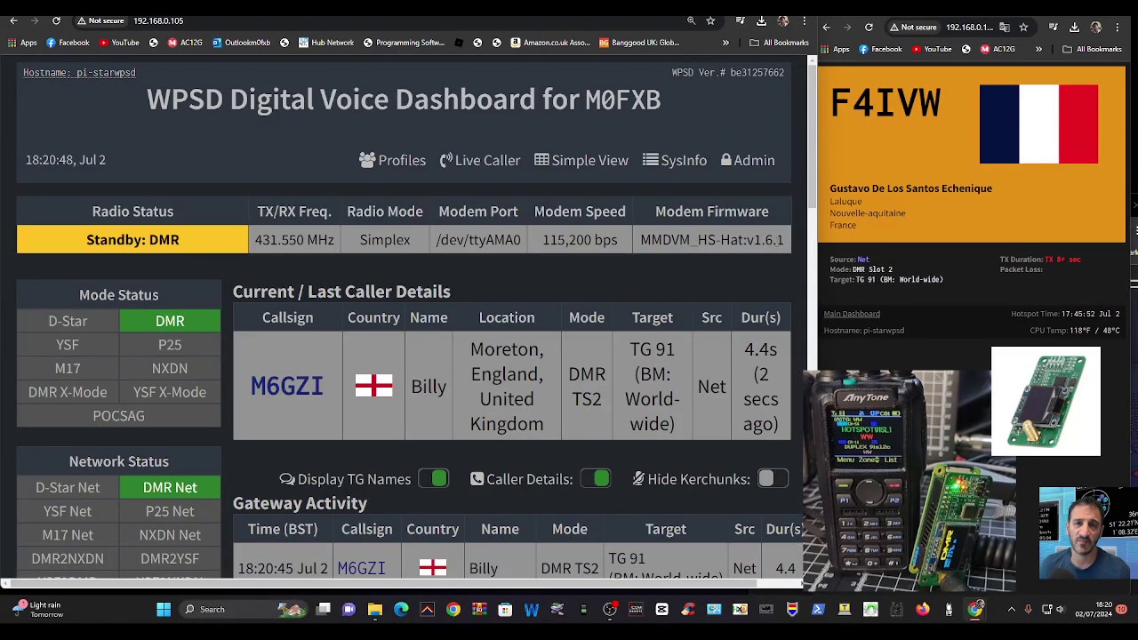
{"action": "scroll", "coordinate": [696, 256], "scroll_direction": "down", "scroll_amount": 3}
{"action": "scroll", "coordinate": [679, 266], "scroll_direction": "up", "scroll_amount": 3}
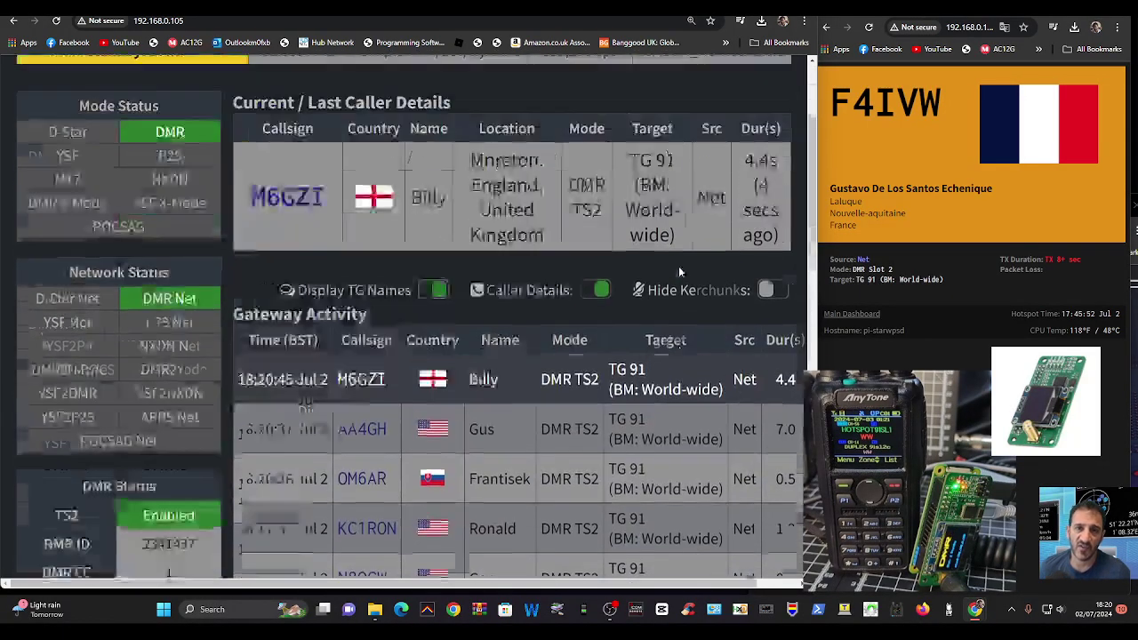
{"action": "scroll", "coordinate": [676, 261], "scroll_direction": "down", "scroll_amount": 1}
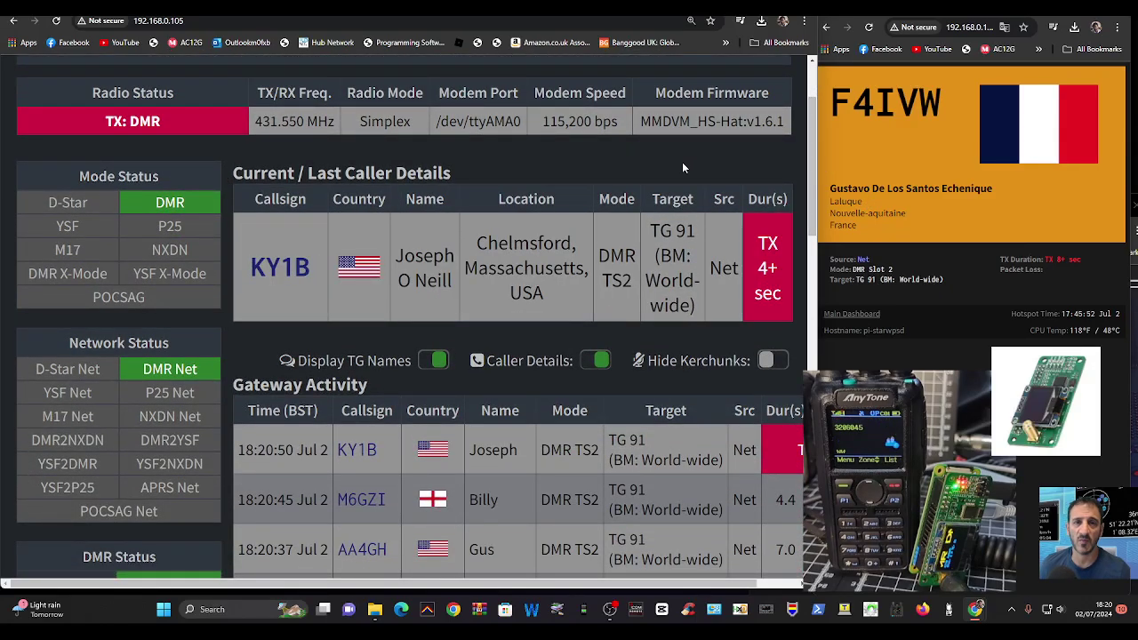
{"action": "scroll", "coordinate": [682, 162], "scroll_direction": "up", "scroll_amount": 1}
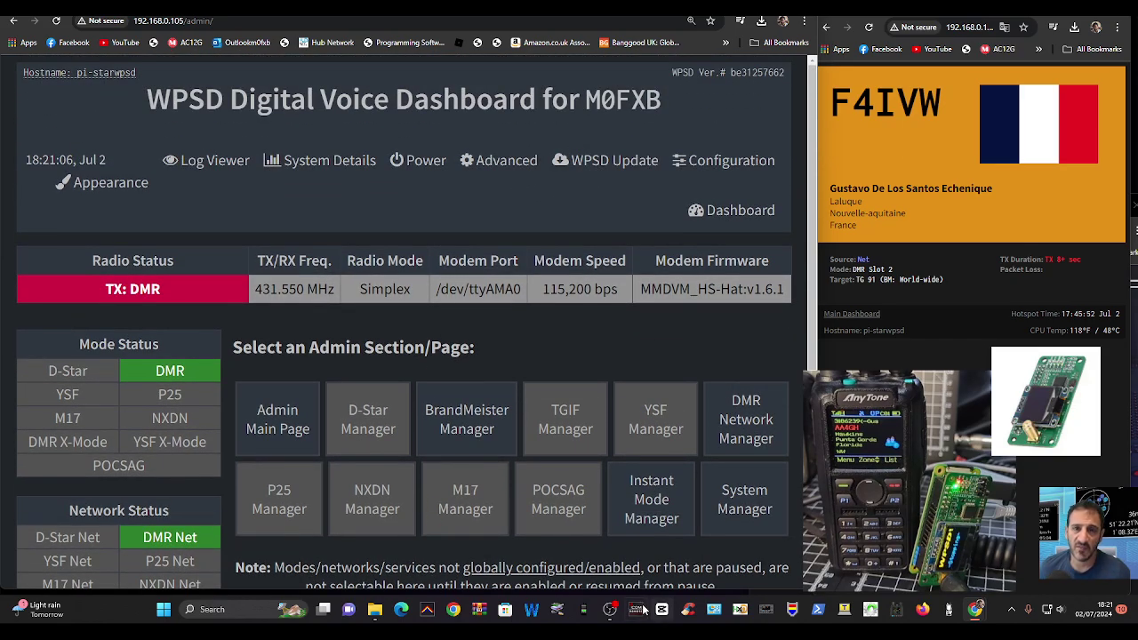
Switch to the M17 Project website, read its introduction and current goal, and return to the hotspot's admin page.
{"action": "key", "text": "ctrl+Tab"}
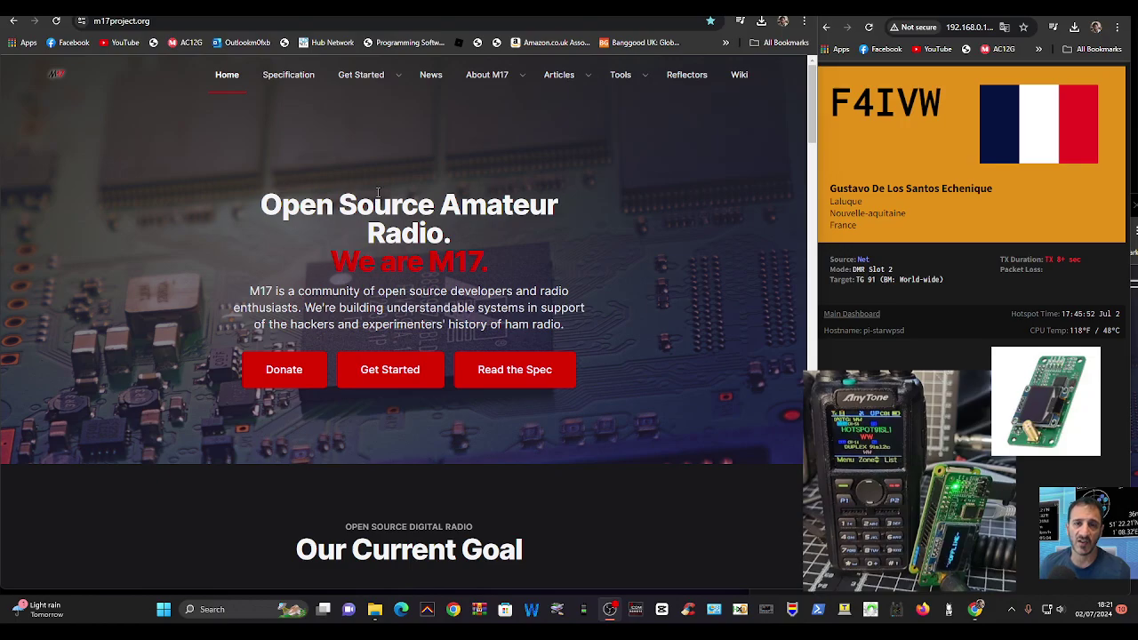
{"action": "scroll", "coordinate": [392, 194], "scroll_direction": "down", "scroll_amount": 4}
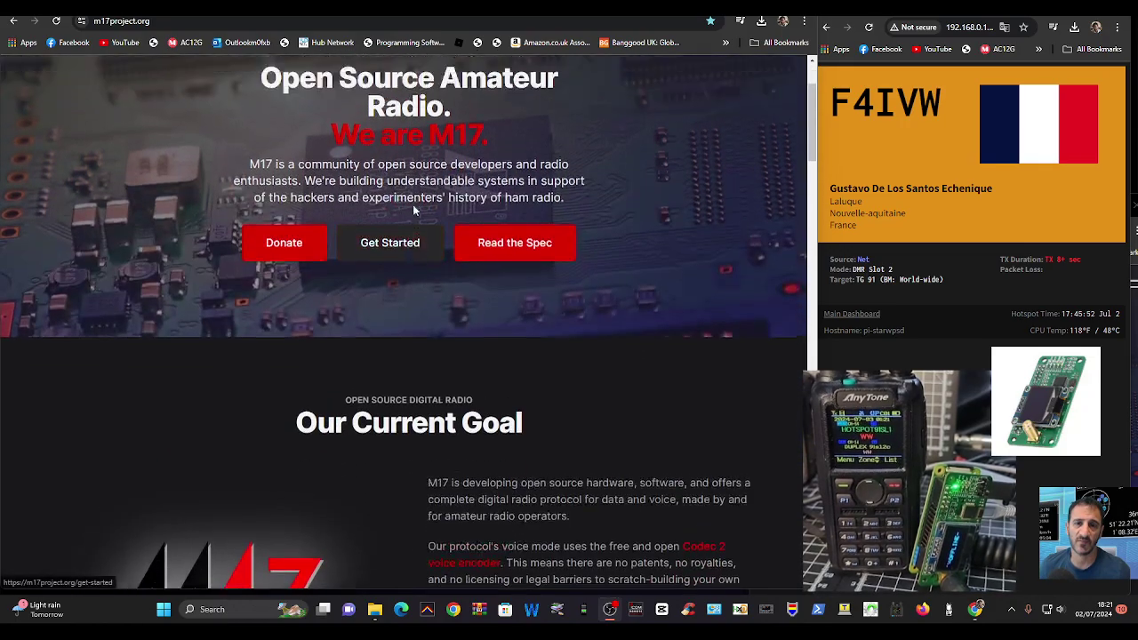
{"action": "scroll", "coordinate": [418, 194], "scroll_direction": "down", "scroll_amount": 1}
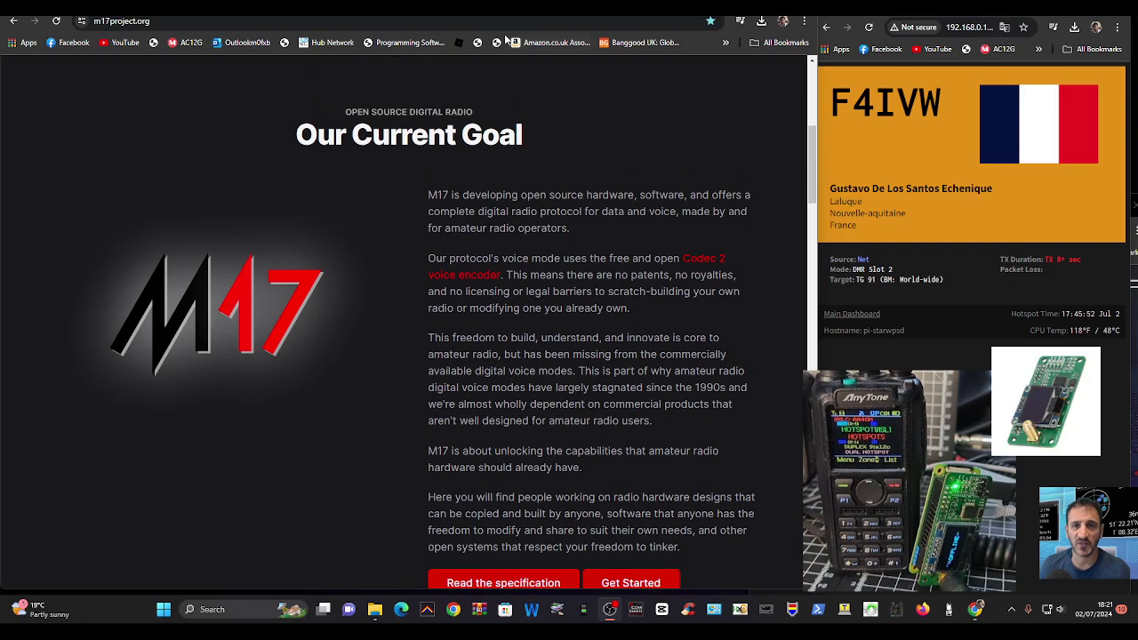
{"action": "key", "text": "ctrl+Tab"}
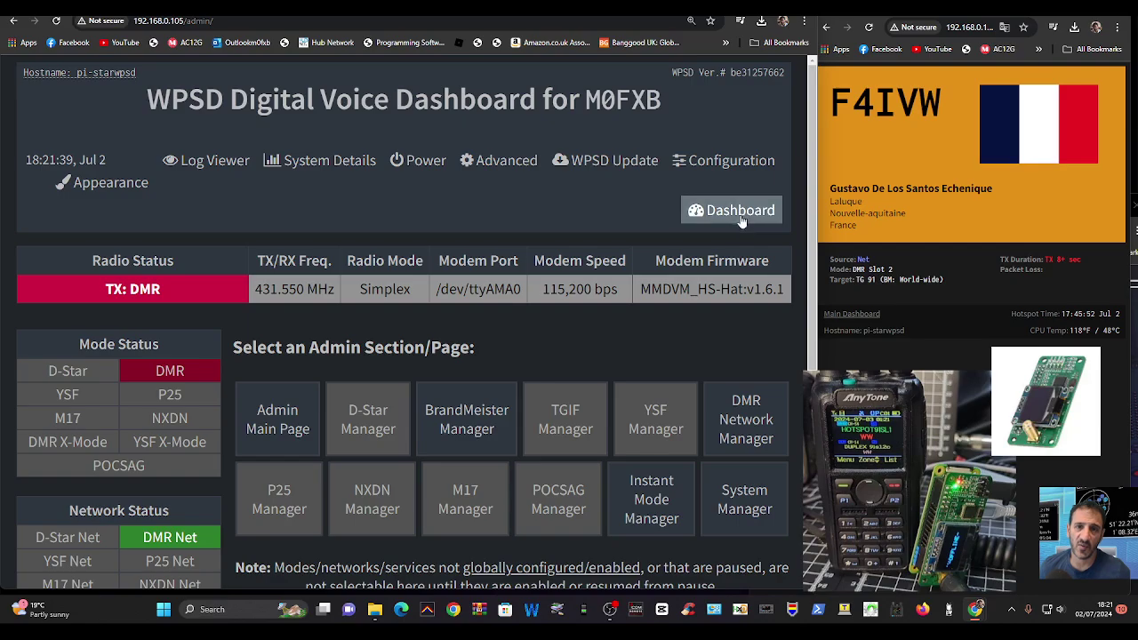
In the hotspot configuration's main radio modes, disable DMR Mode, enable M17 Mode, and apply the changes.
{"action": "left_click", "coordinate": [735, 165]}
{"action": "scroll", "coordinate": [397, 283], "scroll_direction": "down", "scroll_amount": 2}
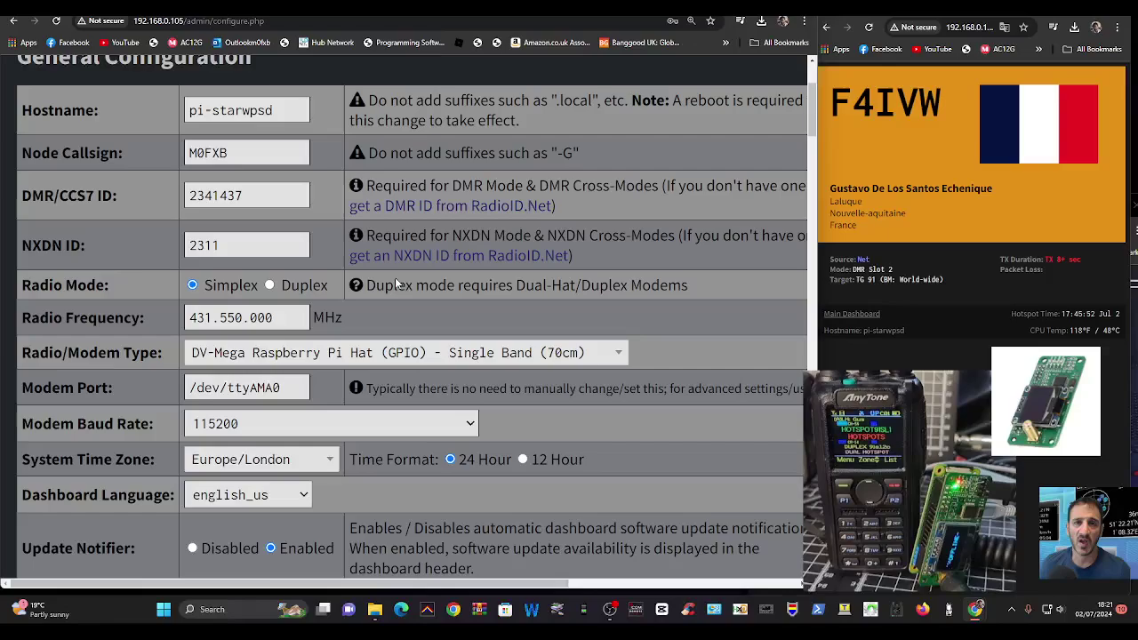
{"action": "scroll", "coordinate": [226, 296], "scroll_direction": "up", "scroll_amount": 2}
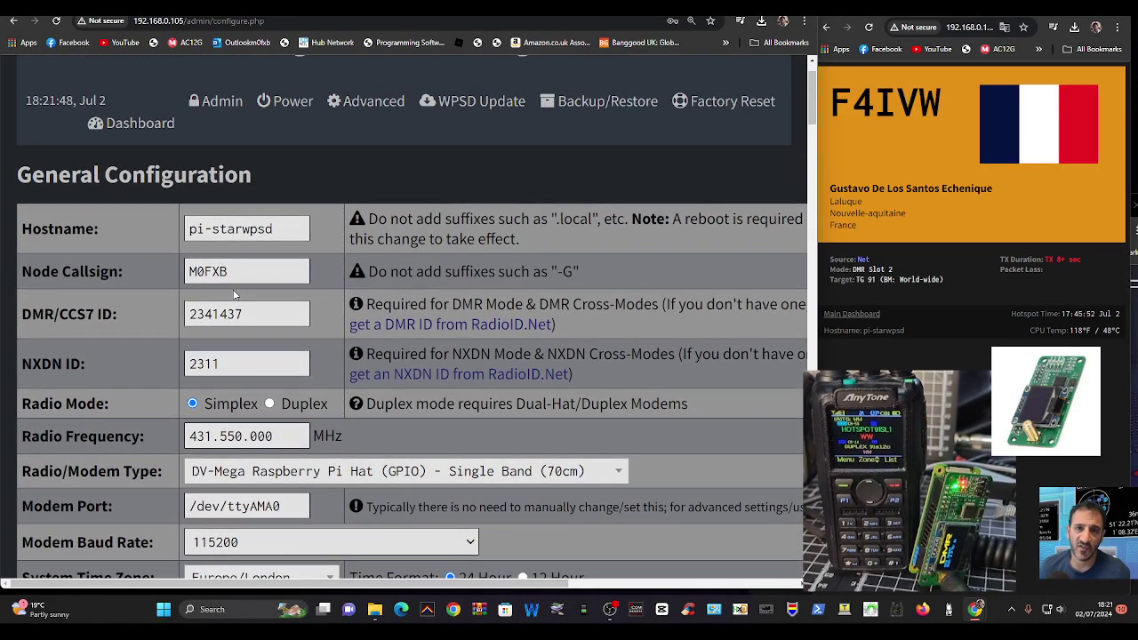
{"action": "scroll", "coordinate": [499, 271], "scroll_direction": "down", "scroll_amount": 2}
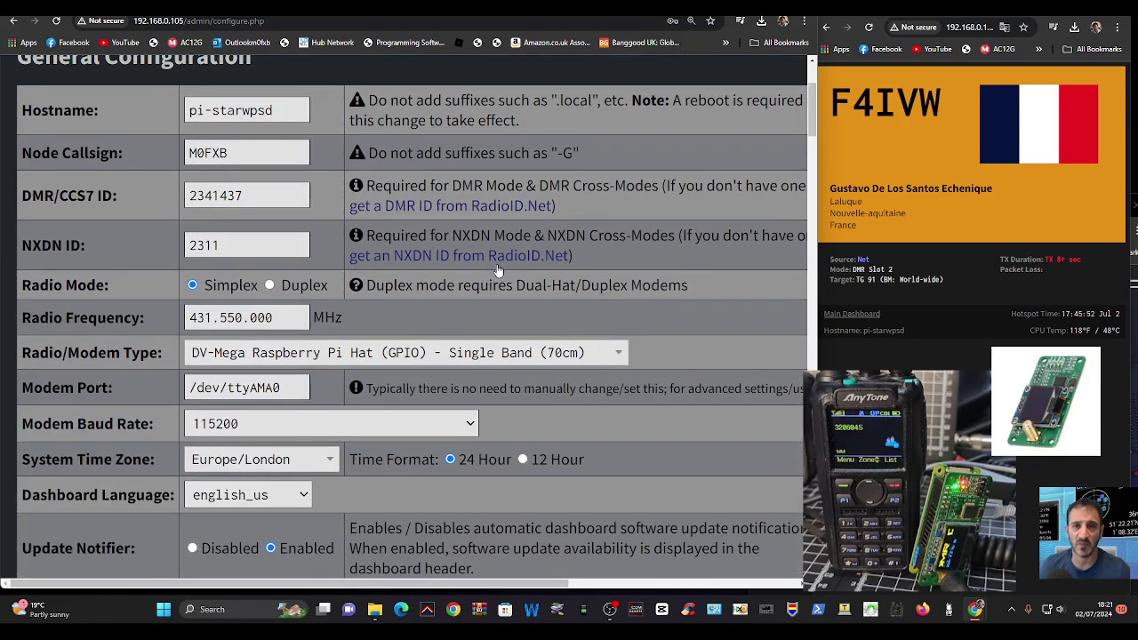
{"action": "scroll", "coordinate": [499, 270], "scroll_direction": "down", "scroll_amount": 18}
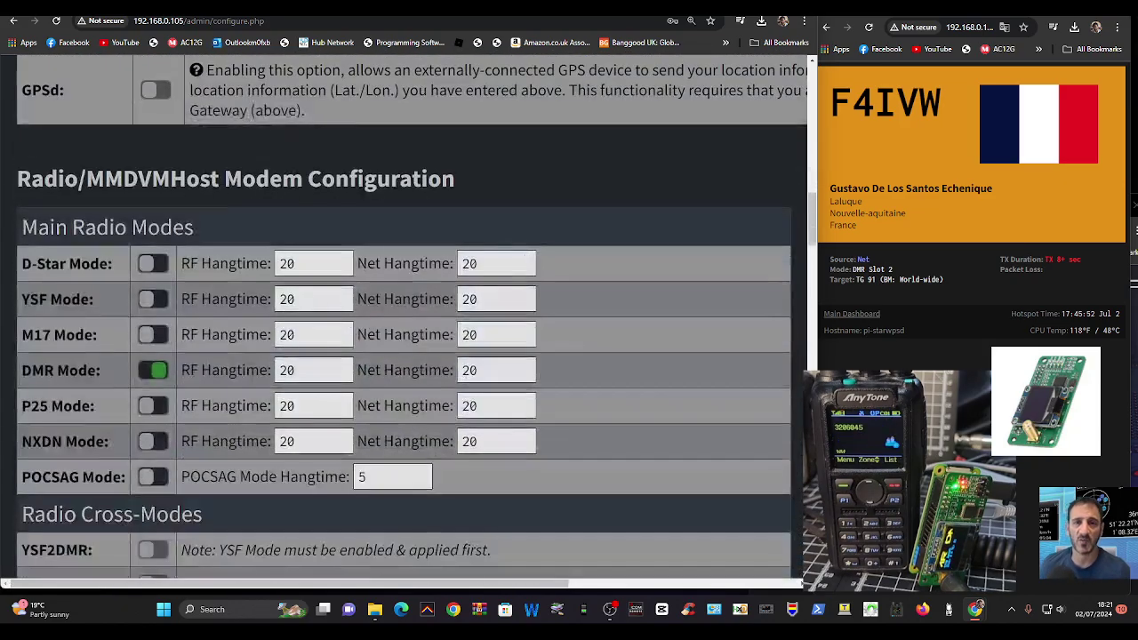
{"action": "left_click", "coordinate": [152, 370]}
{"action": "left_click", "coordinate": [153, 335]}
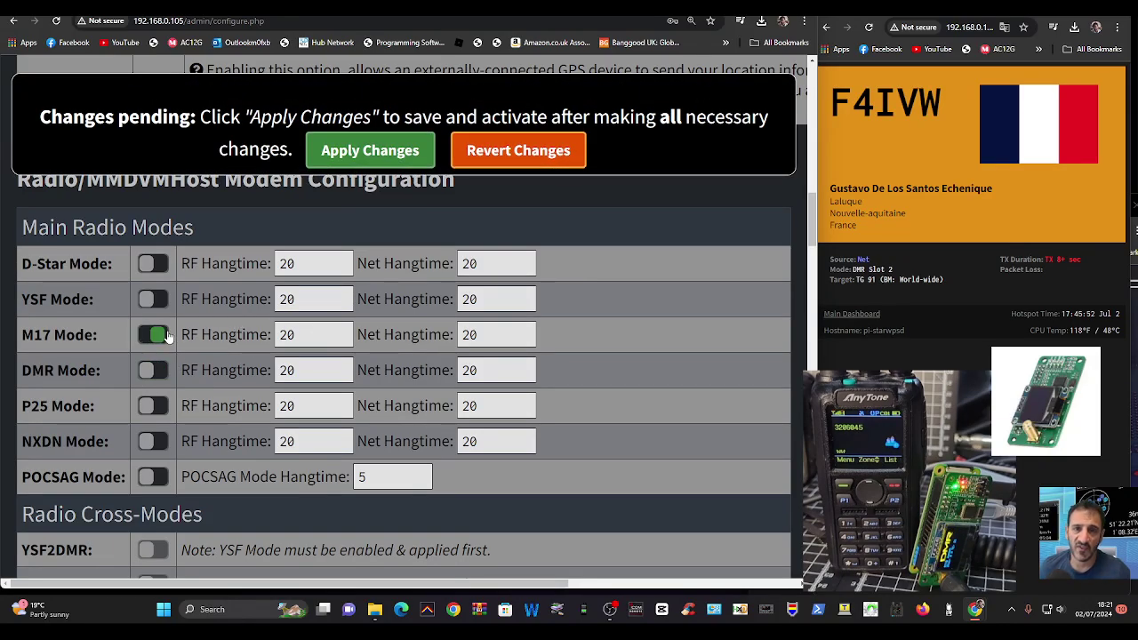
{"action": "left_click", "coordinate": [351, 153]}
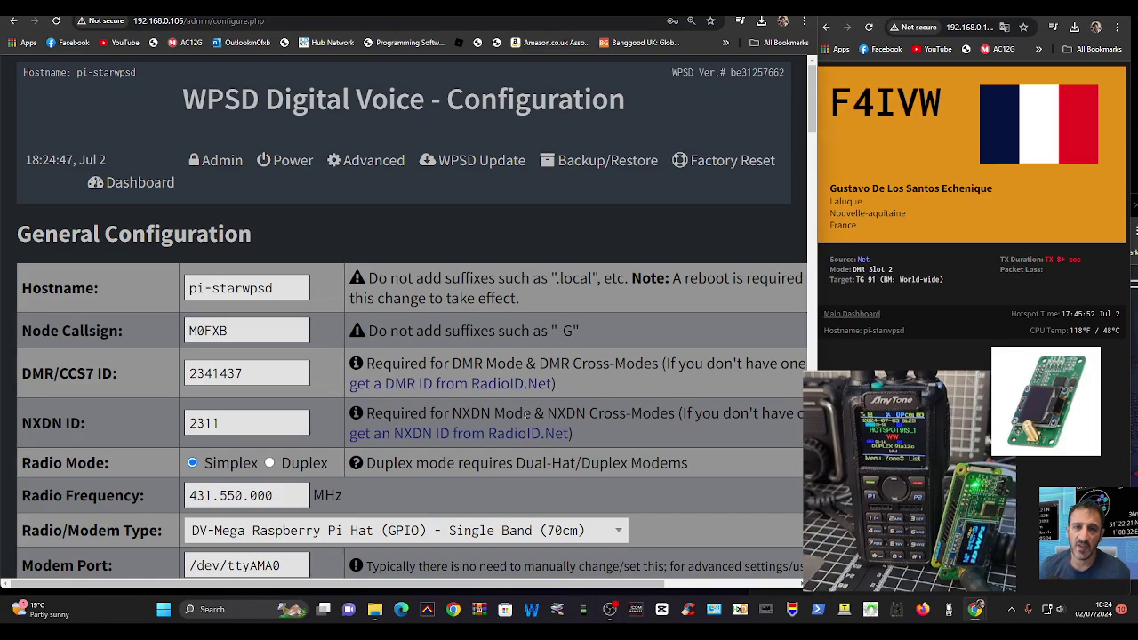
Return to the main dashboard and check the M17 mode, network and reflector status.
{"action": "scroll", "coordinate": [527, 429], "scroll_direction": "down", "scroll_amount": 2}
{"action": "scroll", "coordinate": [534, 260], "scroll_direction": "up", "scroll_amount": 2}
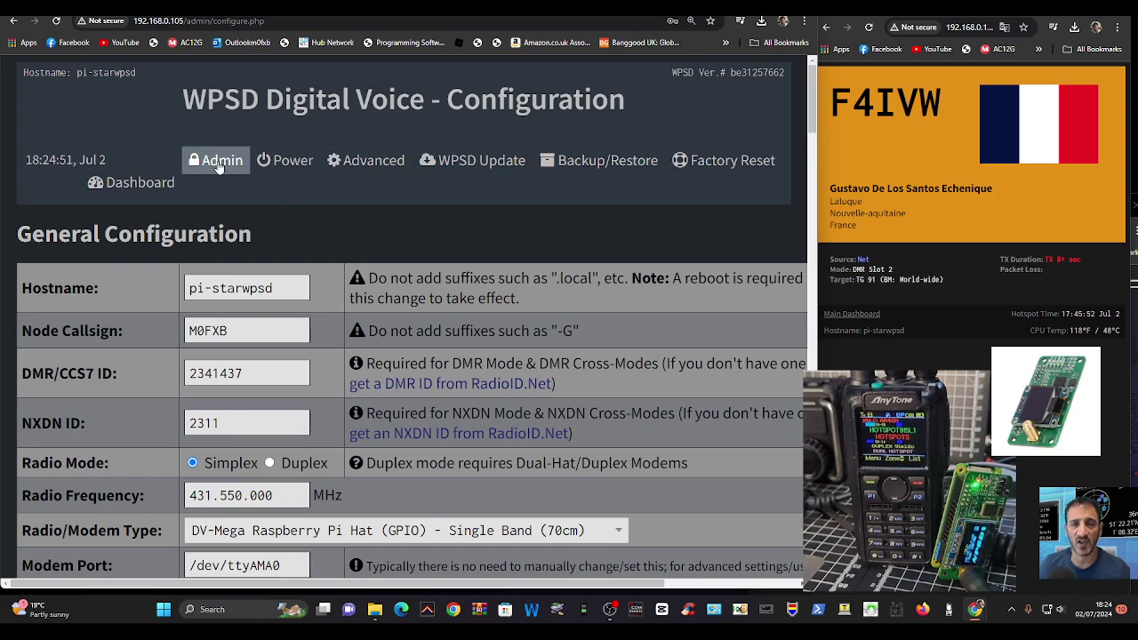
{"action": "left_click", "coordinate": [125, 189]}
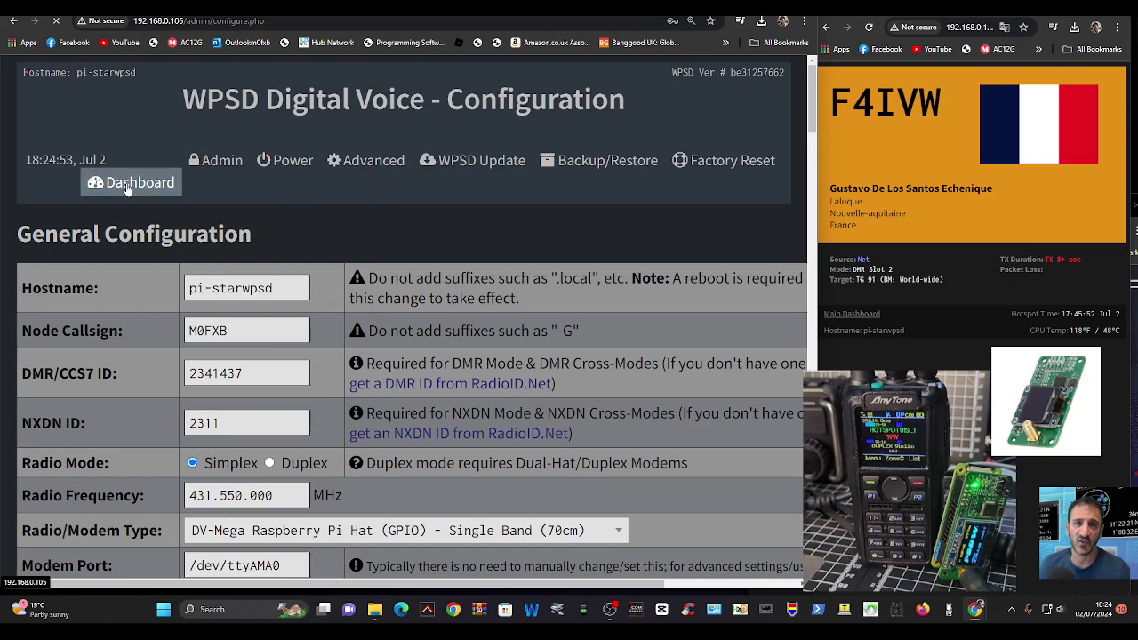
{"action": "scroll", "coordinate": [601, 312], "scroll_direction": "down", "scroll_amount": 3}
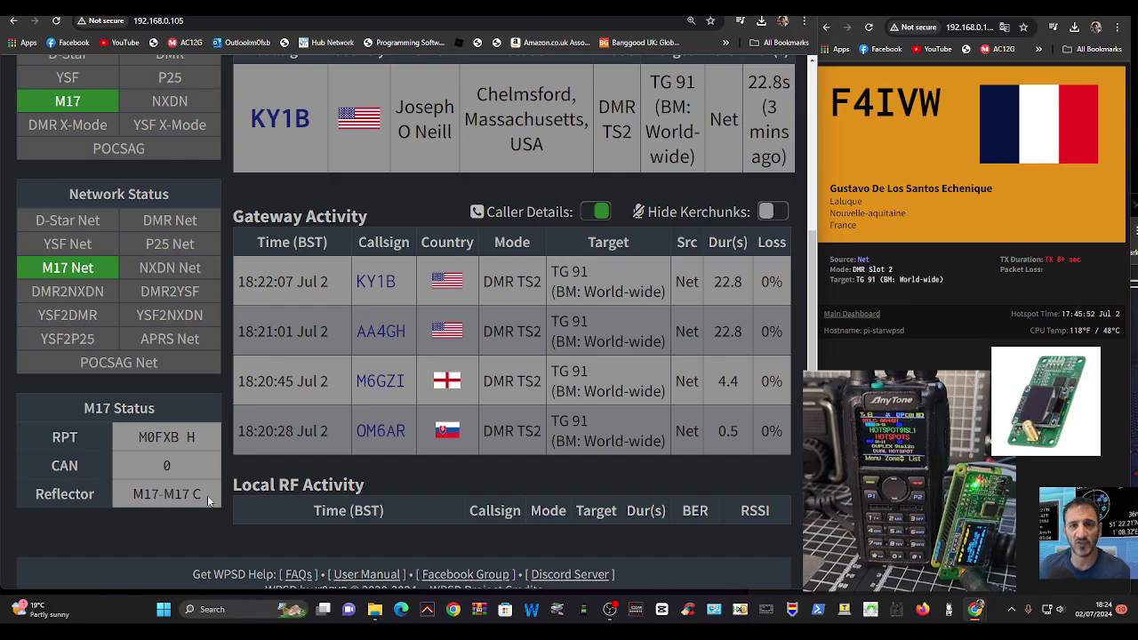
Review the radio status, modem firmware, last caller details and gateway activity on the dashboard.
{"action": "scroll", "coordinate": [238, 431], "scroll_direction": "up", "scroll_amount": 3}
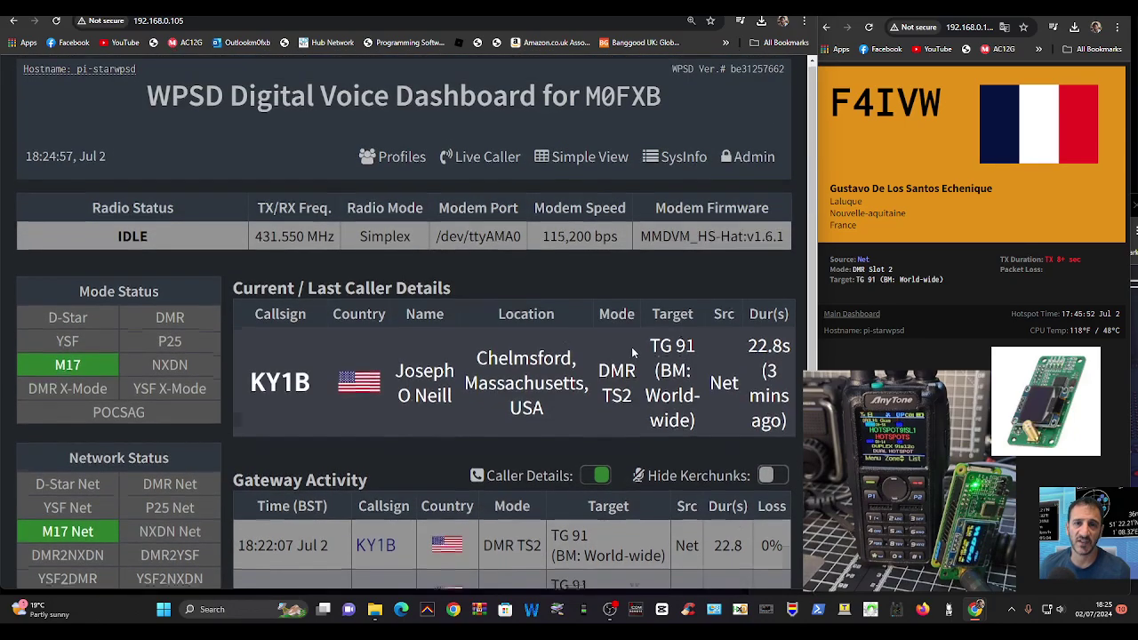
{"action": "scroll", "coordinate": [634, 346], "scroll_direction": "down", "scroll_amount": 4}
{"action": "scroll", "coordinate": [637, 338], "scroll_direction": "up", "scroll_amount": 1}
{"action": "scroll", "coordinate": [637, 337], "scroll_direction": "up", "scroll_amount": 1}
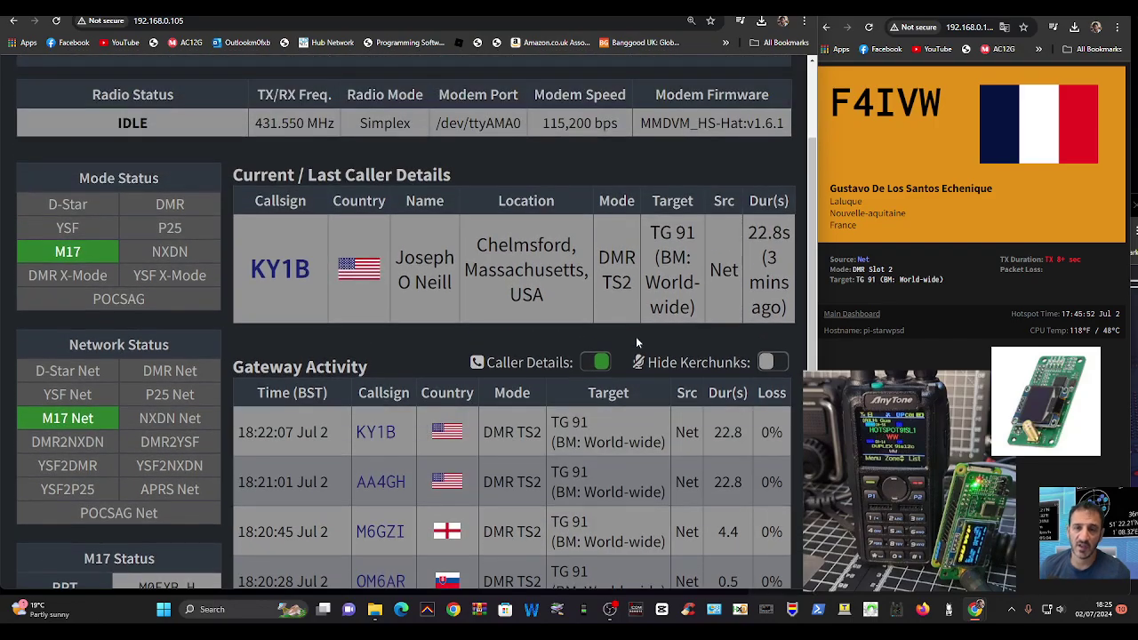
{"action": "scroll", "coordinate": [582, 574], "scroll_direction": "down", "scroll_amount": 1}
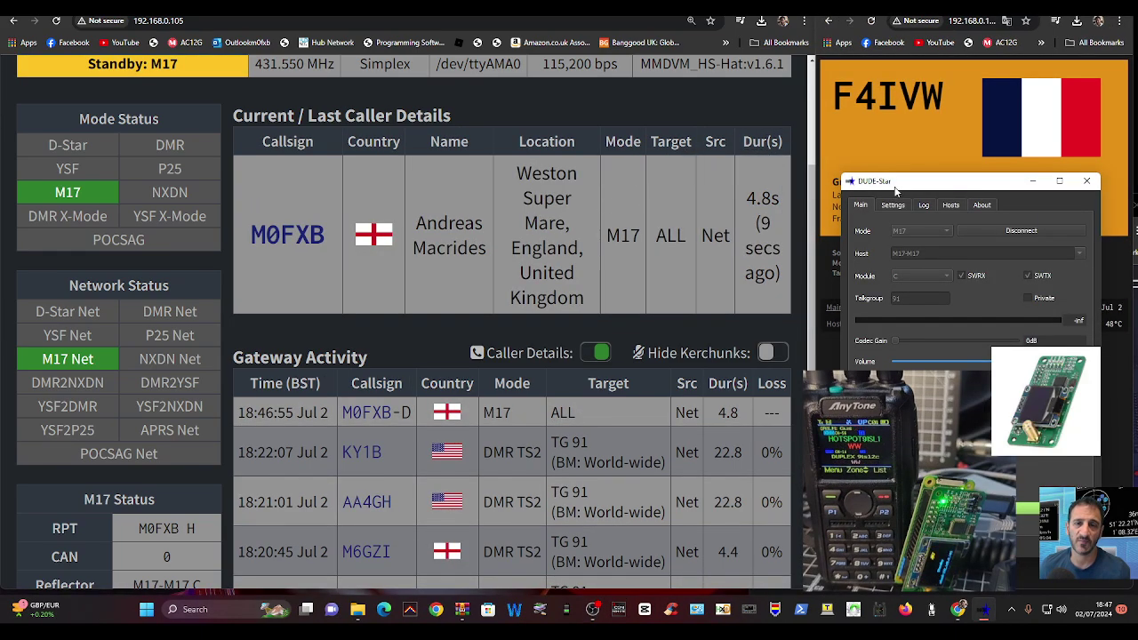
Switch to DUDE-Star, reposition its window, and disconnect from the M17-M17 host.
{"action": "left_click_drag", "start_coordinate": [914, 185], "coordinate": [914, 180]}
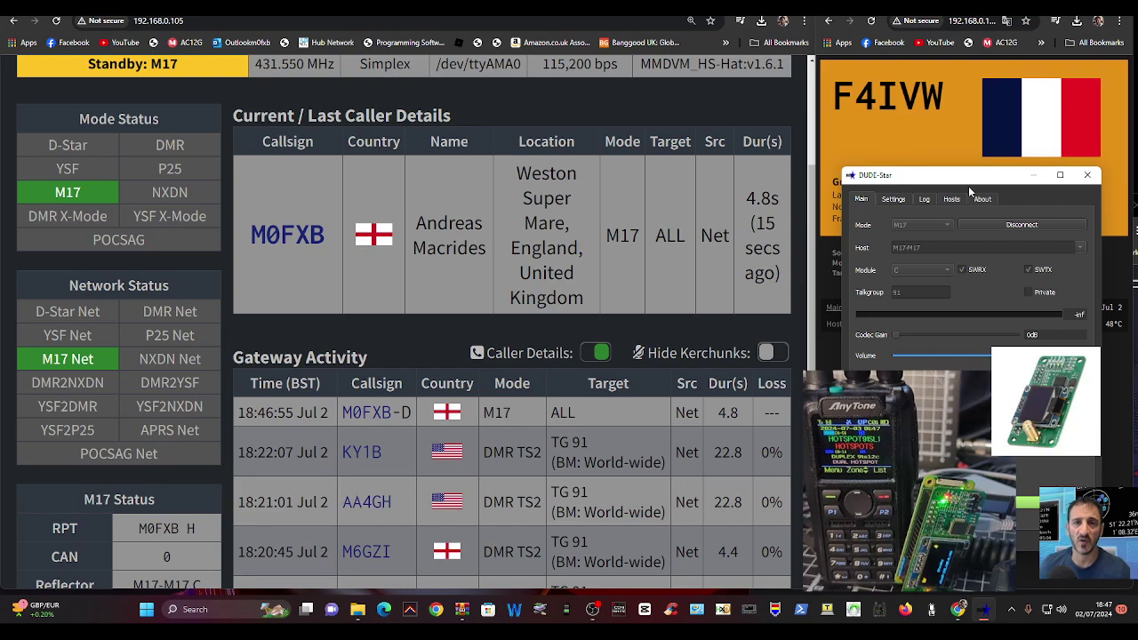
{"action": "left_click_drag", "start_coordinate": [953, 183], "coordinate": [969, 186]}
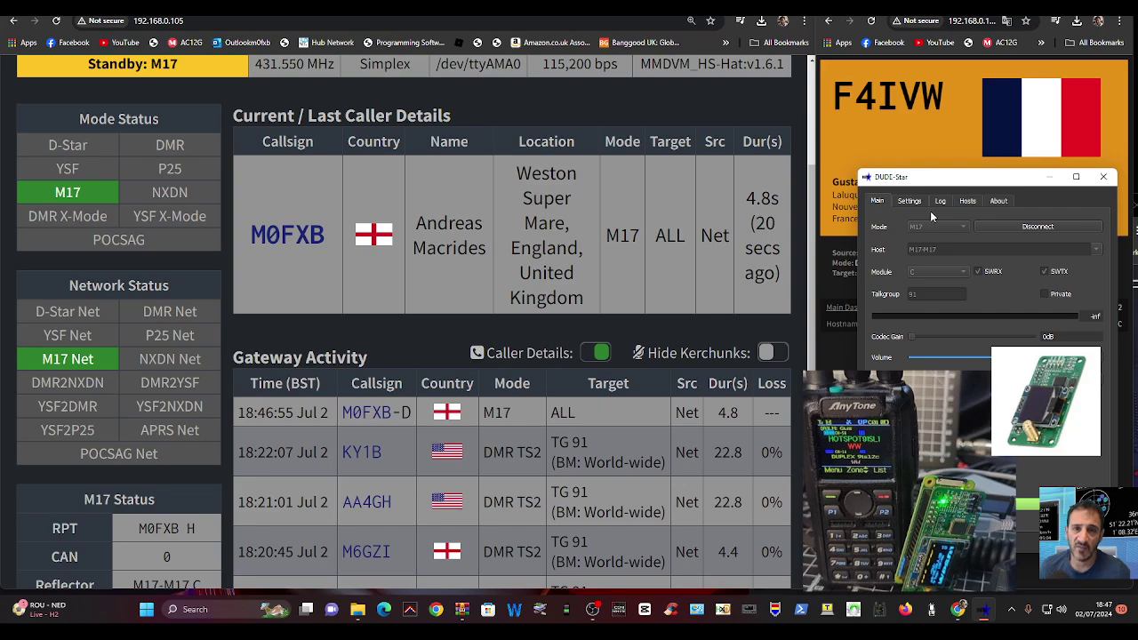
{"action": "left_click", "coordinate": [1037, 227]}
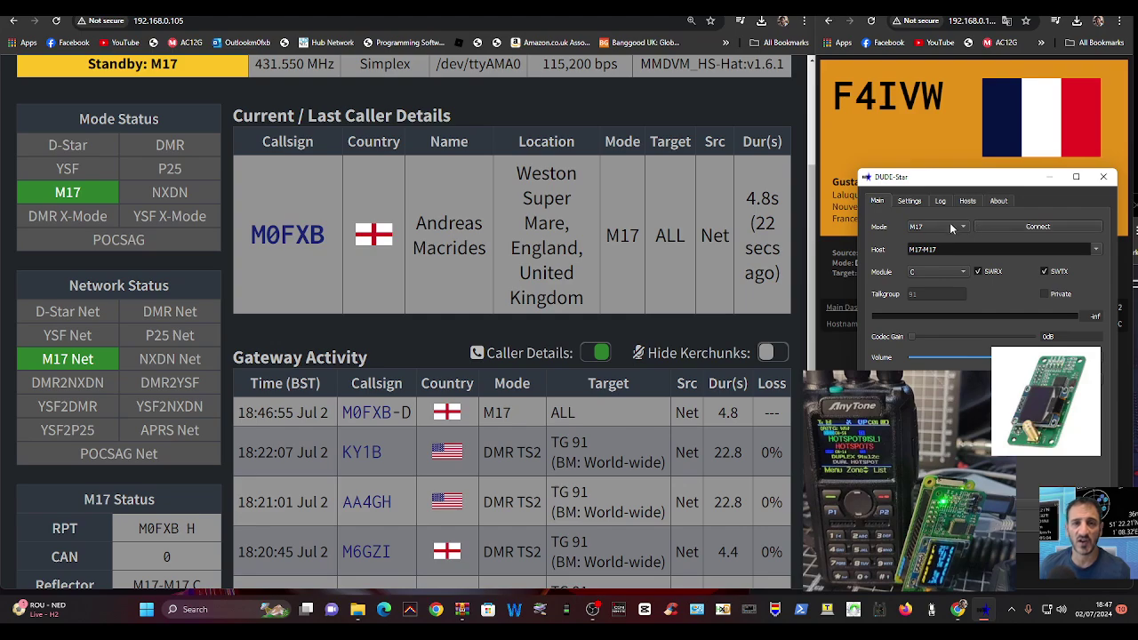
Examine the vocoder, audio device, callsign and DMR ID settings in DUDE-Star, and return to the main connection options.
{"action": "left_click", "coordinate": [908, 202]}
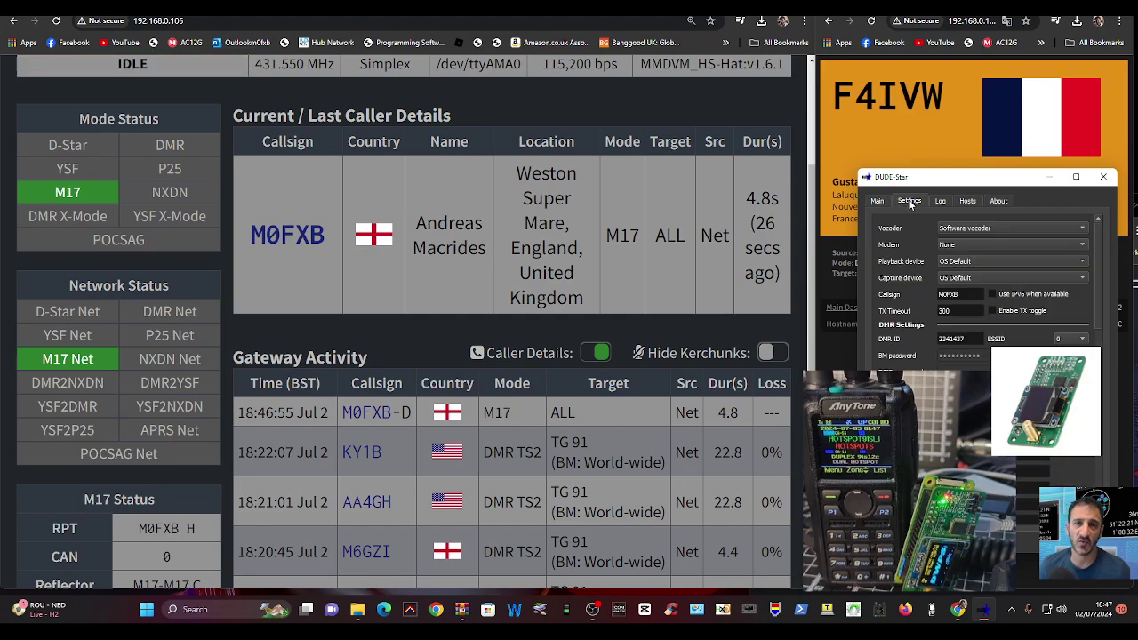
{"action": "left_click", "coordinate": [875, 201]}
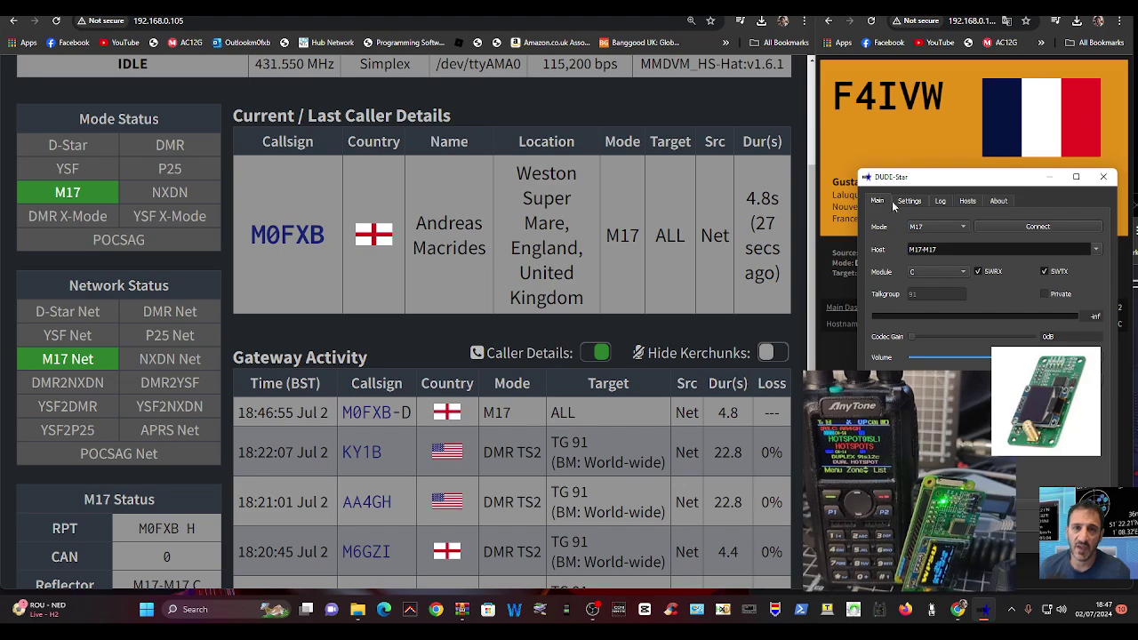
{"action": "left_click", "coordinate": [909, 202]}
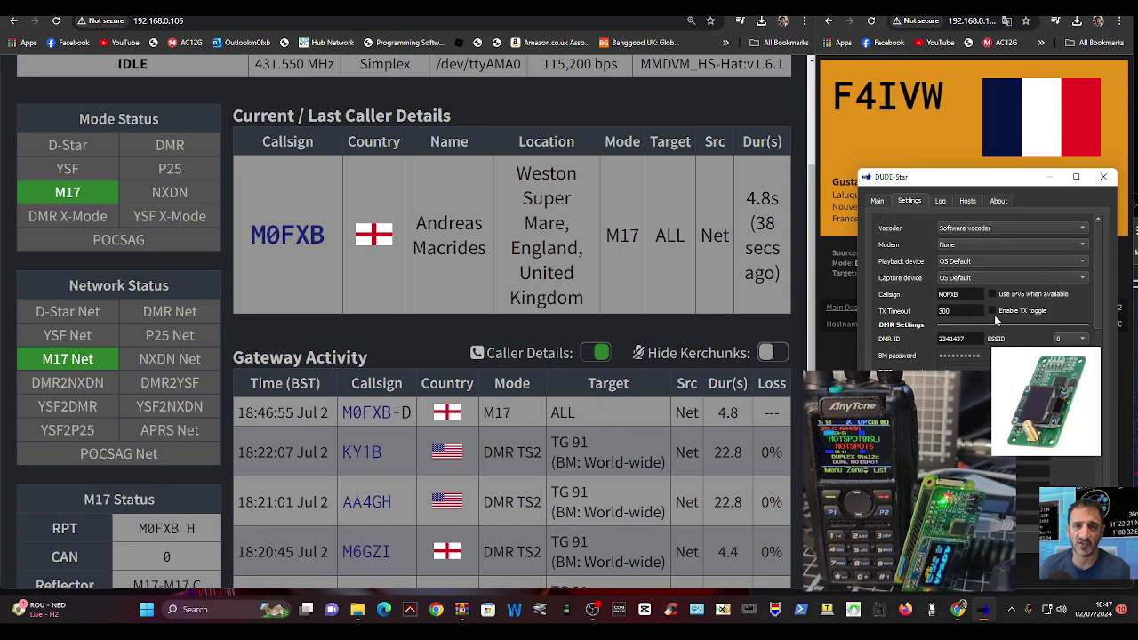
{"action": "left_click", "coordinate": [593, 609]}
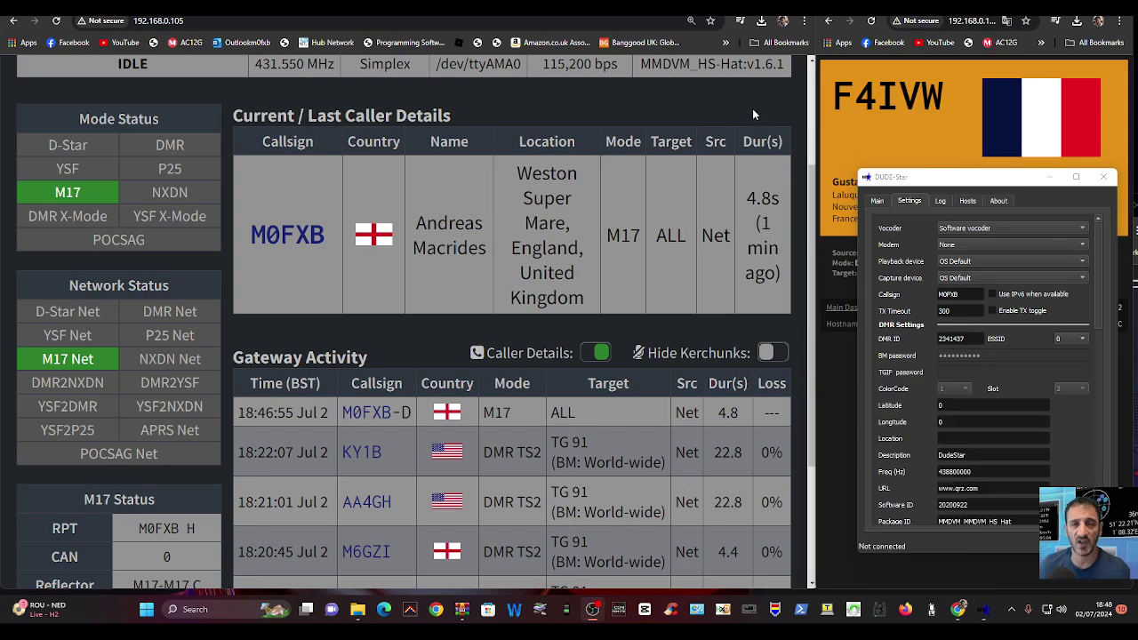
{"action": "left_click_drag", "start_coordinate": [942, 180], "coordinate": [943, 212]}
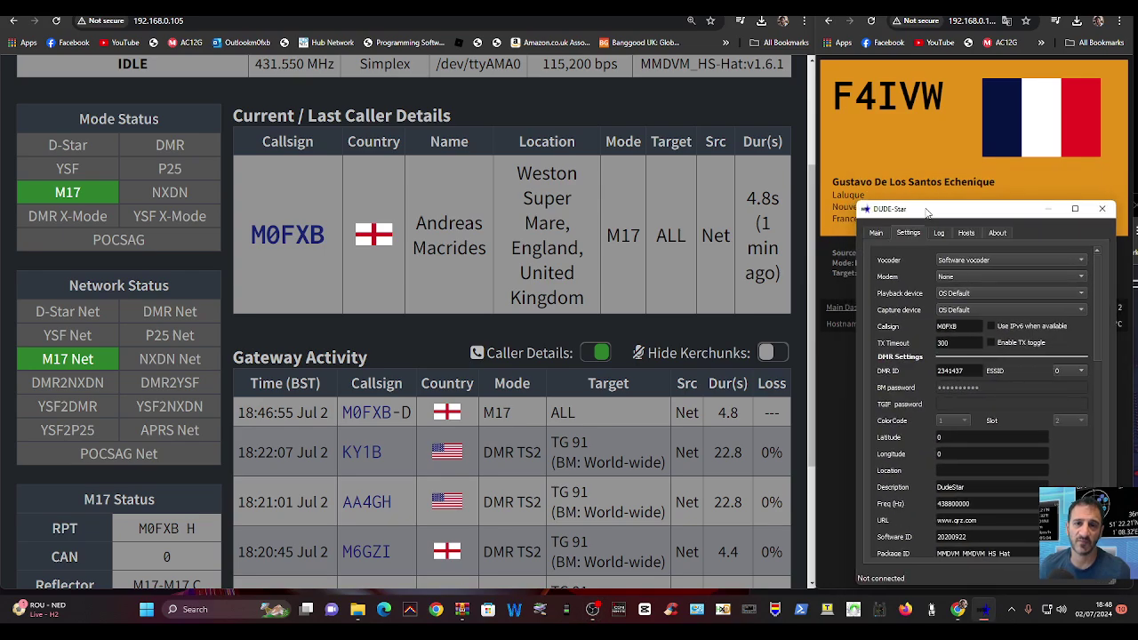
{"action": "left_click", "coordinate": [668, 127]}
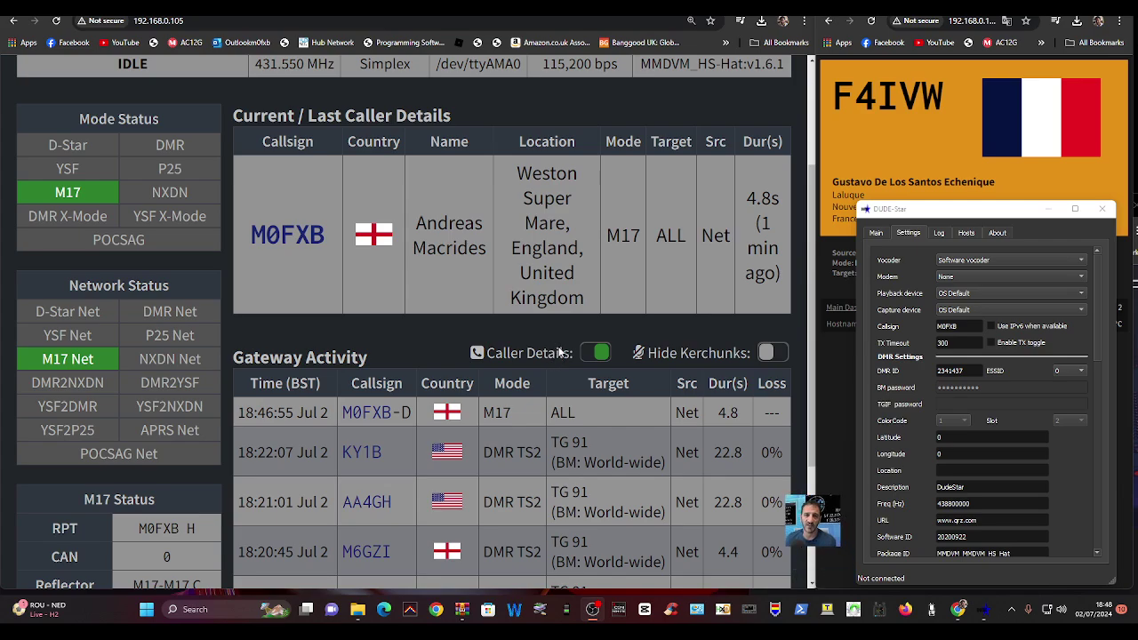
{"action": "left_click", "coordinate": [877, 235]}
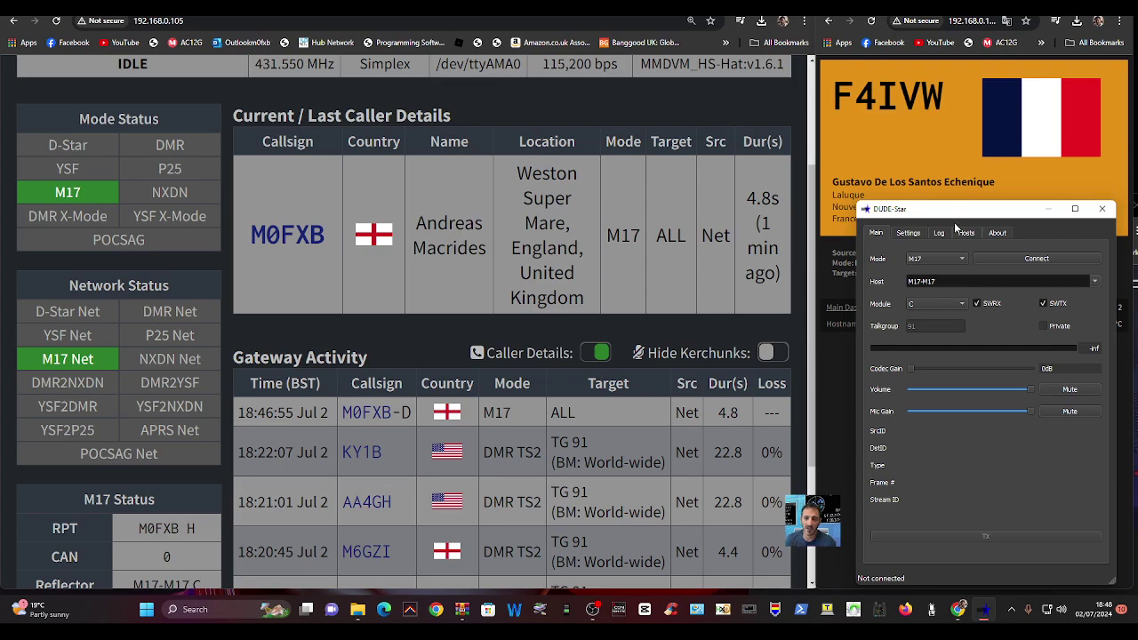
{"action": "left_click", "coordinate": [910, 233]}
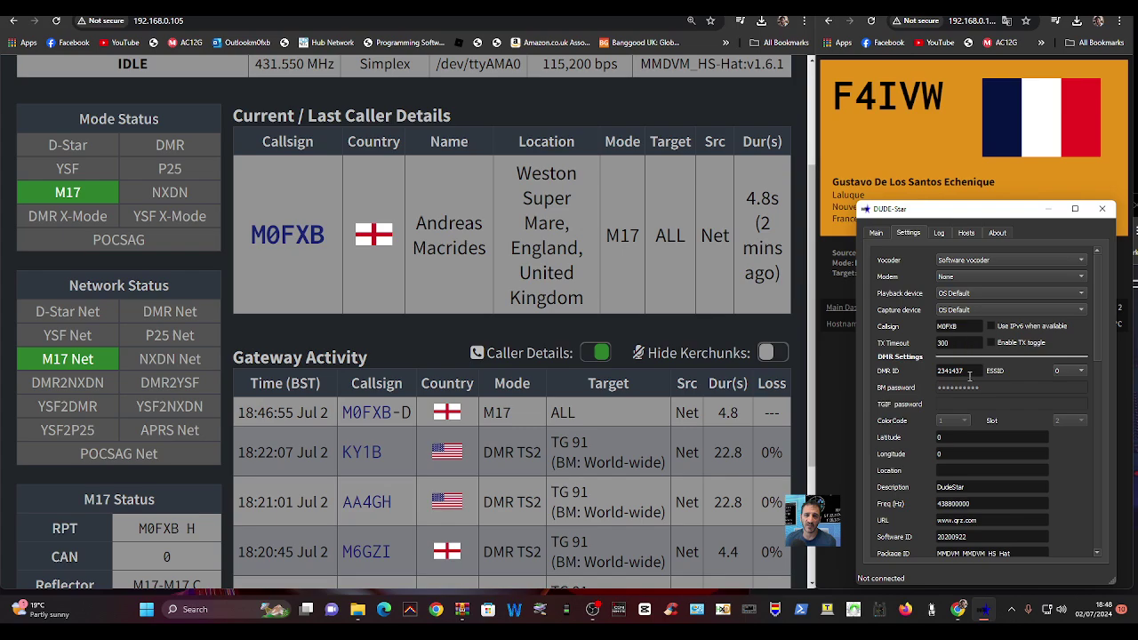
{"action": "left_click", "coordinate": [875, 234]}
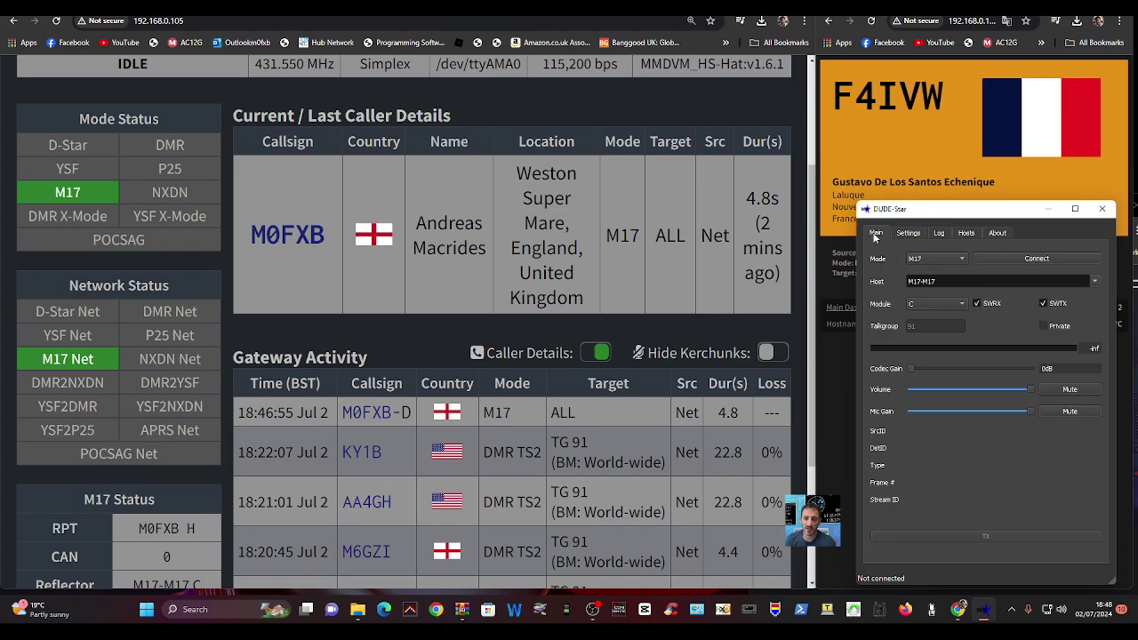
Check the mode, host and module choices, keep M17, M17-M17 and C selected, and connect to the reflector.
{"action": "left_click", "coordinate": [962, 259]}
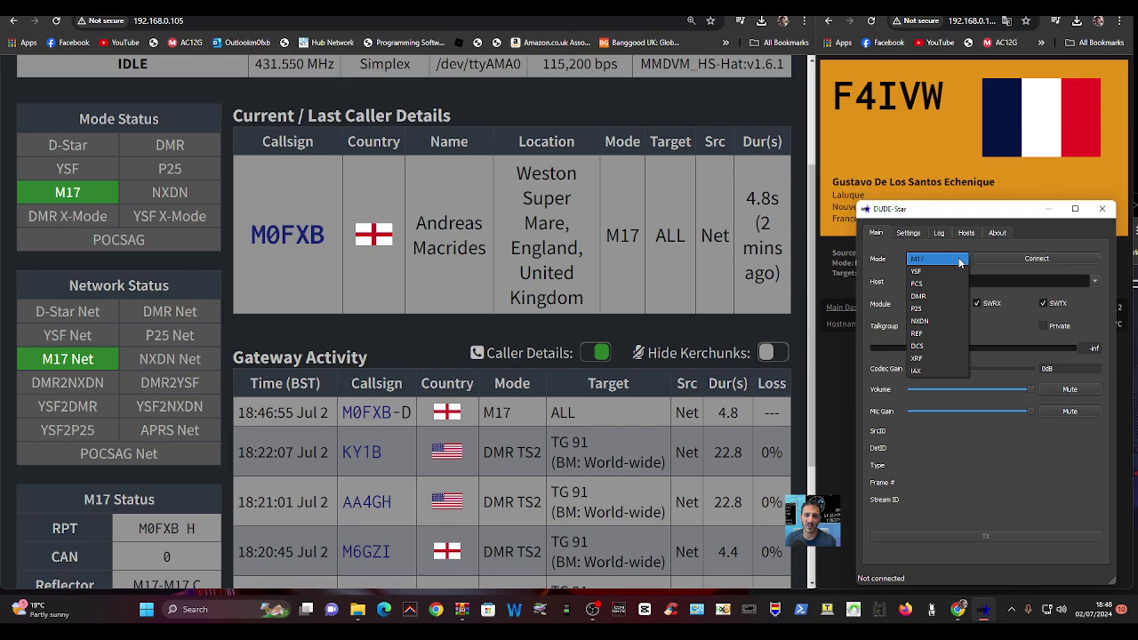
{"action": "left_click", "coordinate": [960, 260]}
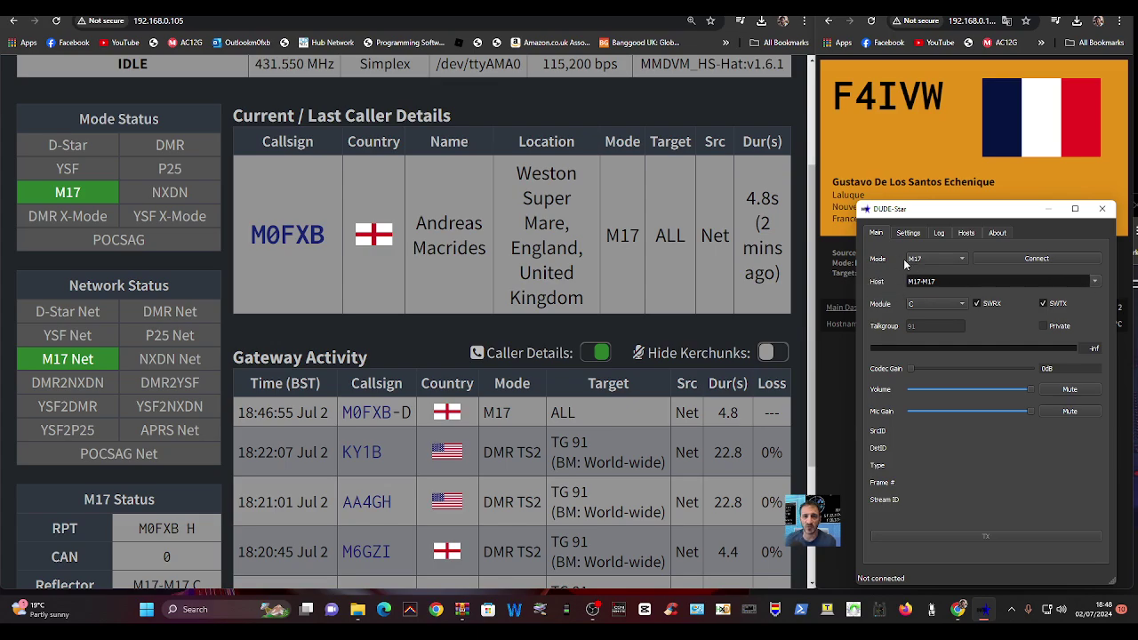
{"action": "left_click", "coordinate": [1101, 282]}
{"action": "left_click", "coordinate": [1097, 283]}
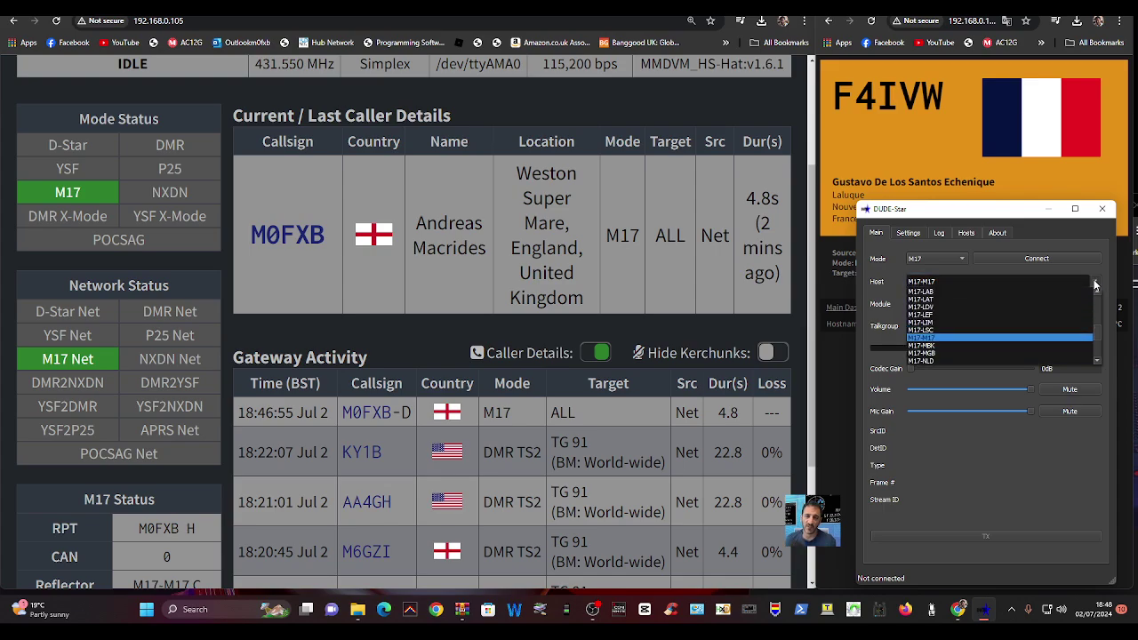
{"action": "left_click", "coordinate": [1095, 283]}
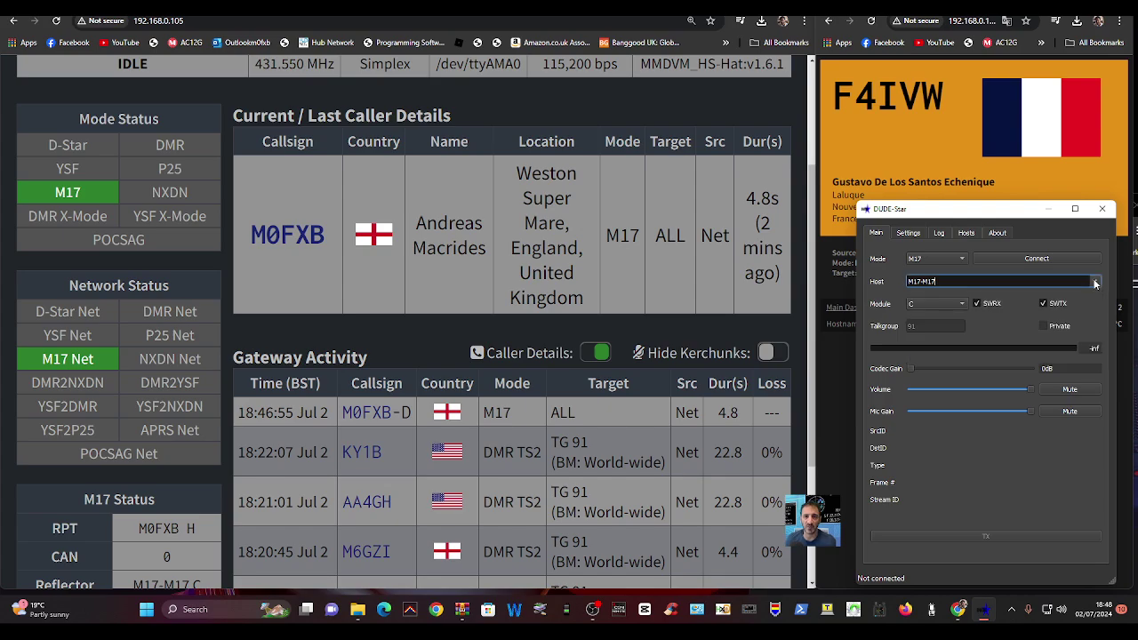
{"action": "left_click", "coordinate": [962, 303]}
{"action": "left_click", "coordinate": [942, 303]}
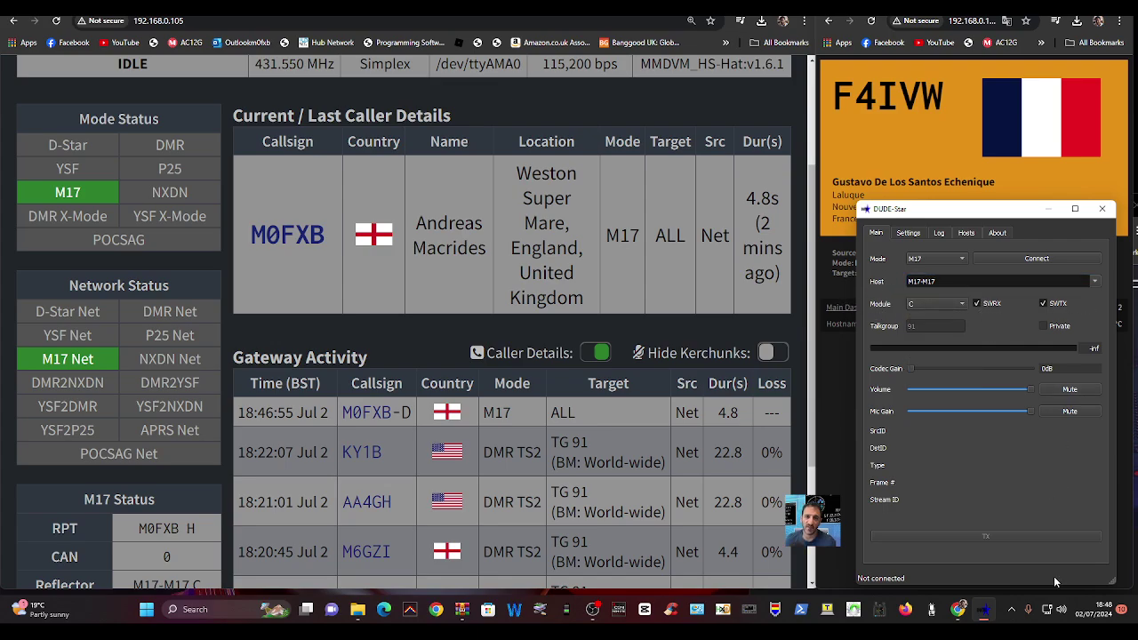
{"action": "left_click", "coordinate": [1036, 263]}
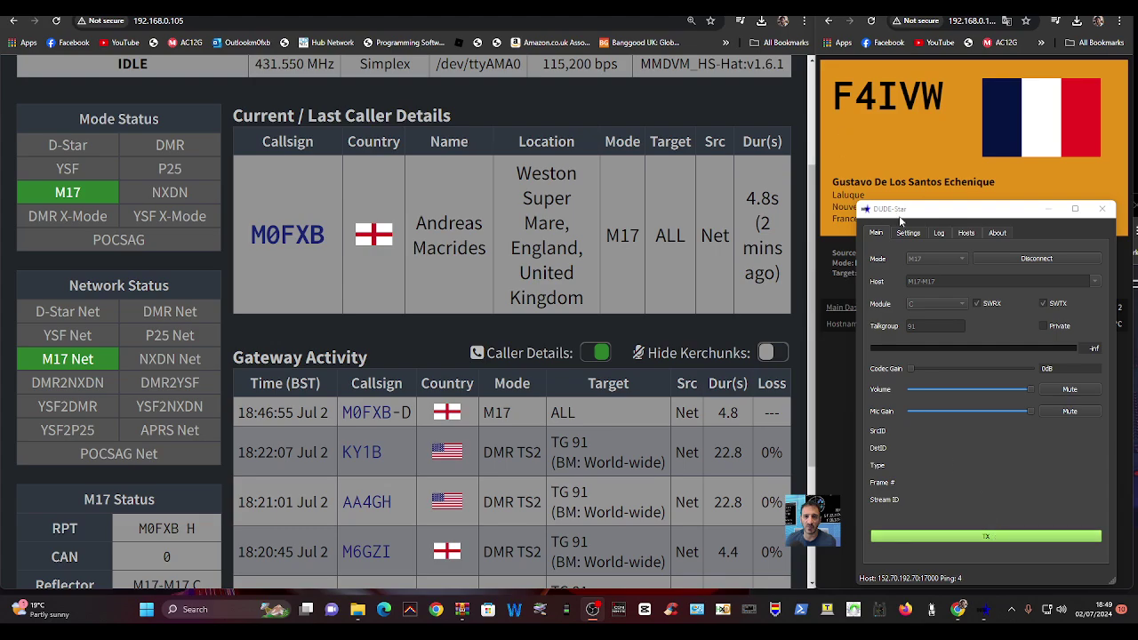
Enlarge the DUDE-Star window upward, and make a short M17 test transmission to the connected reflector.
{"action": "left_click_drag", "start_coordinate": [953, 203], "coordinate": [952, 127]}
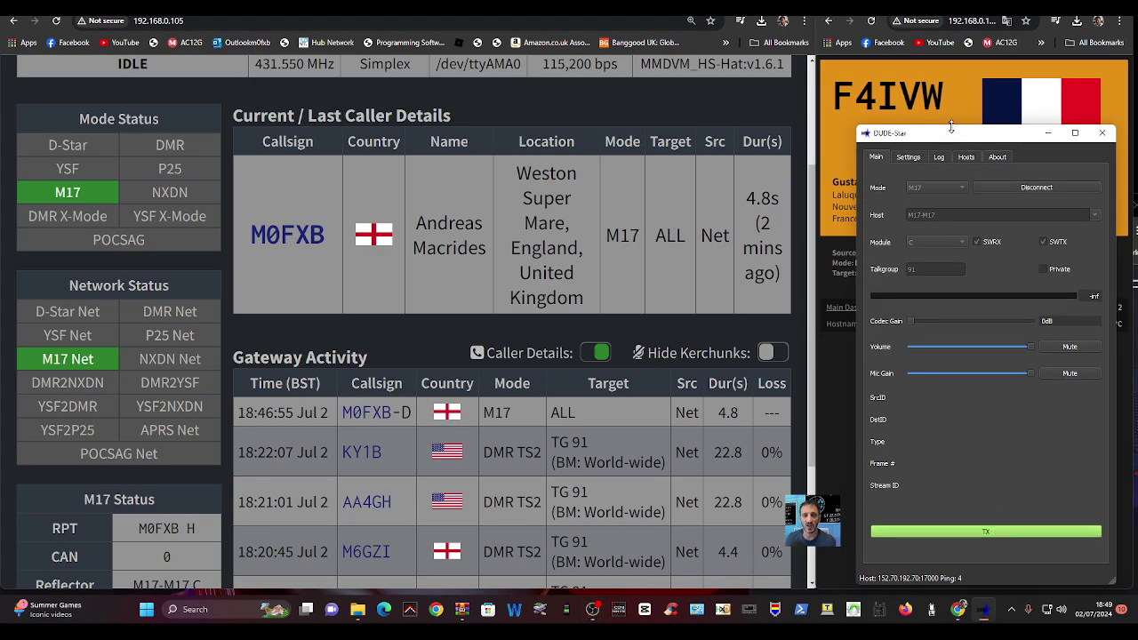
{"action": "left_click", "coordinate": [994, 540]}
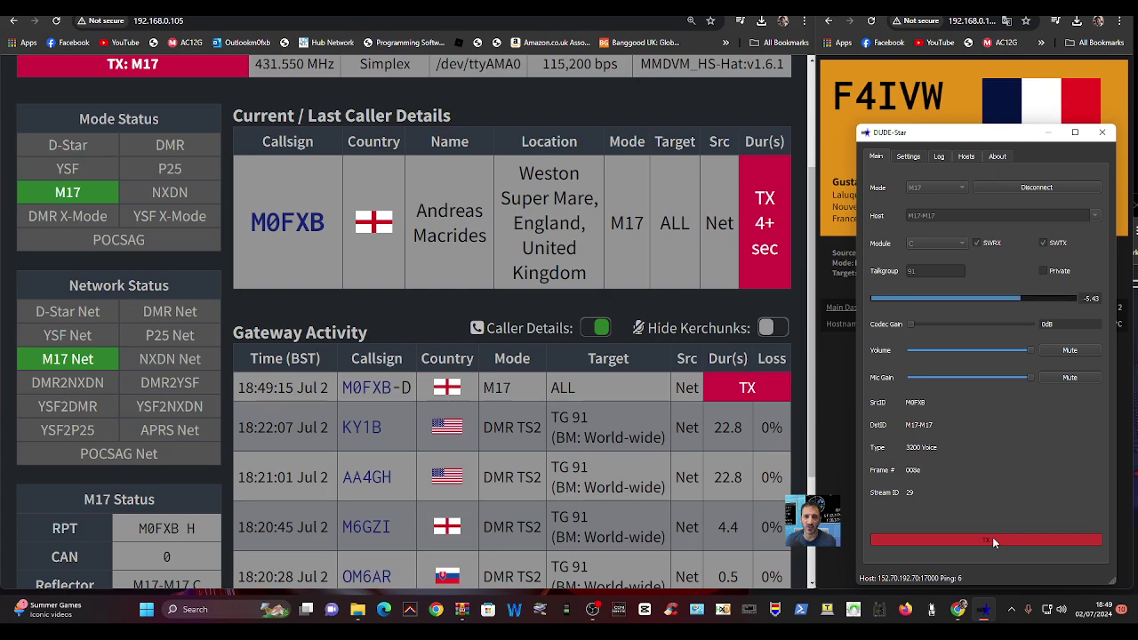
{"action": "left_click", "coordinate": [992, 537]}
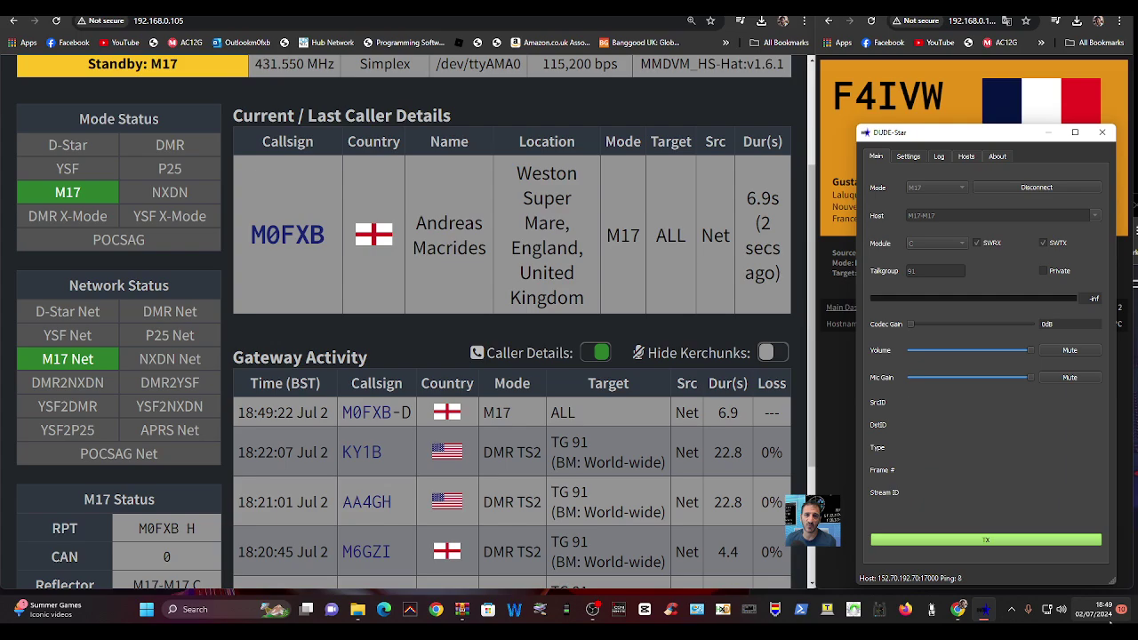
{"action": "left_click", "coordinate": [1061, 610]}
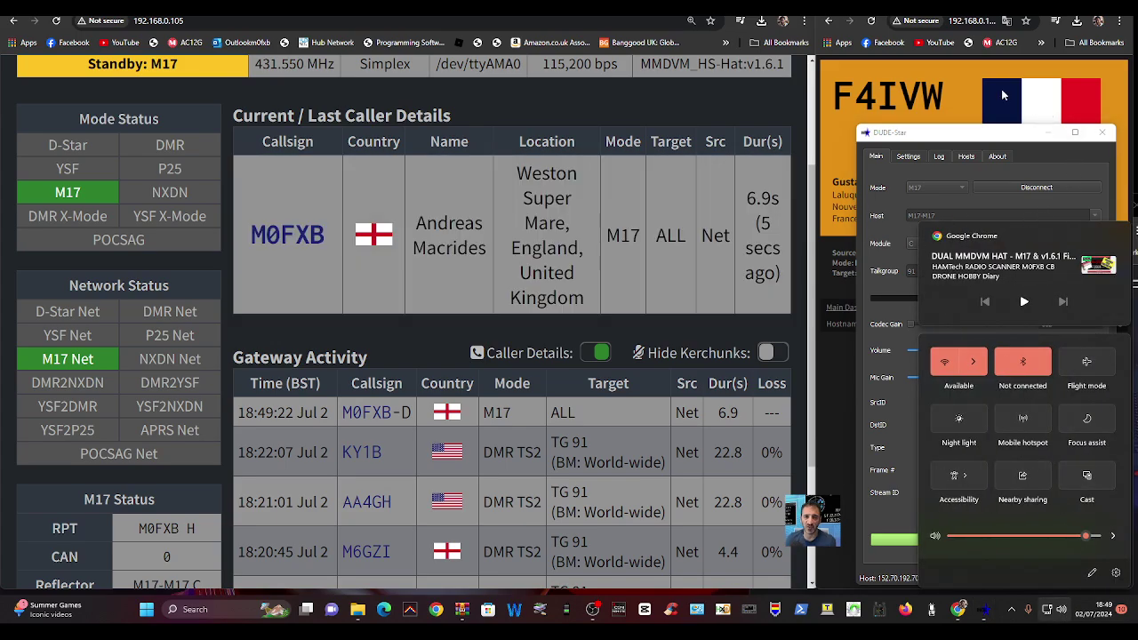
{"action": "left_click", "coordinate": [967, 83]}
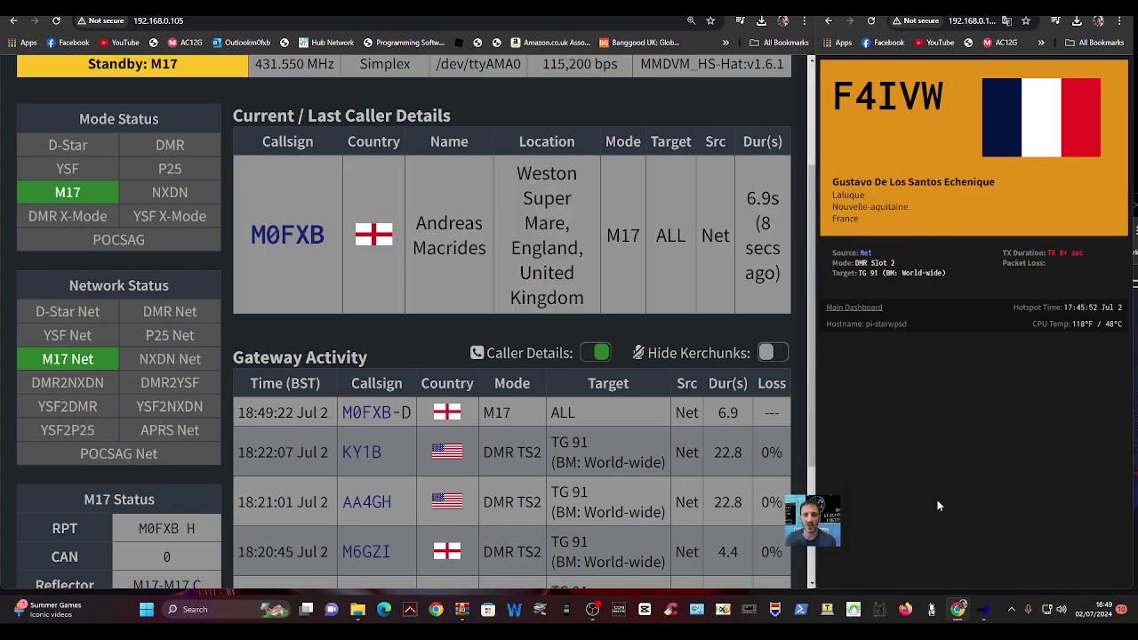
{"action": "left_click", "coordinate": [984, 610]}
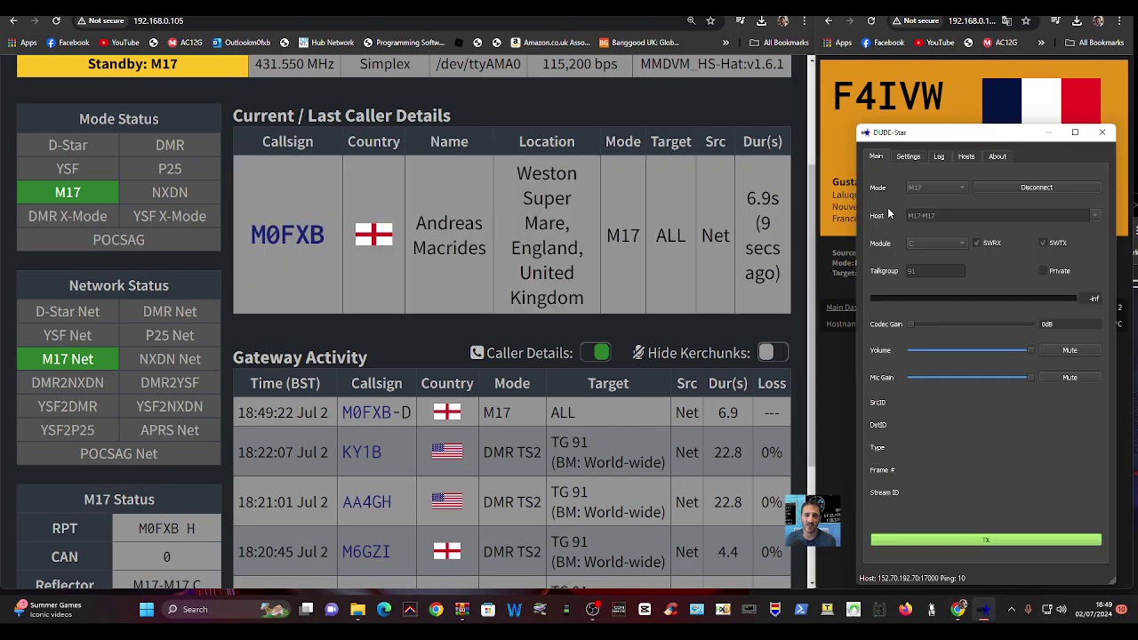
Make another short M17 test transmission from DUDE-Star, and check the dashboard's gateway activity and radio status.
{"action": "left_click", "coordinate": [549, 107]}
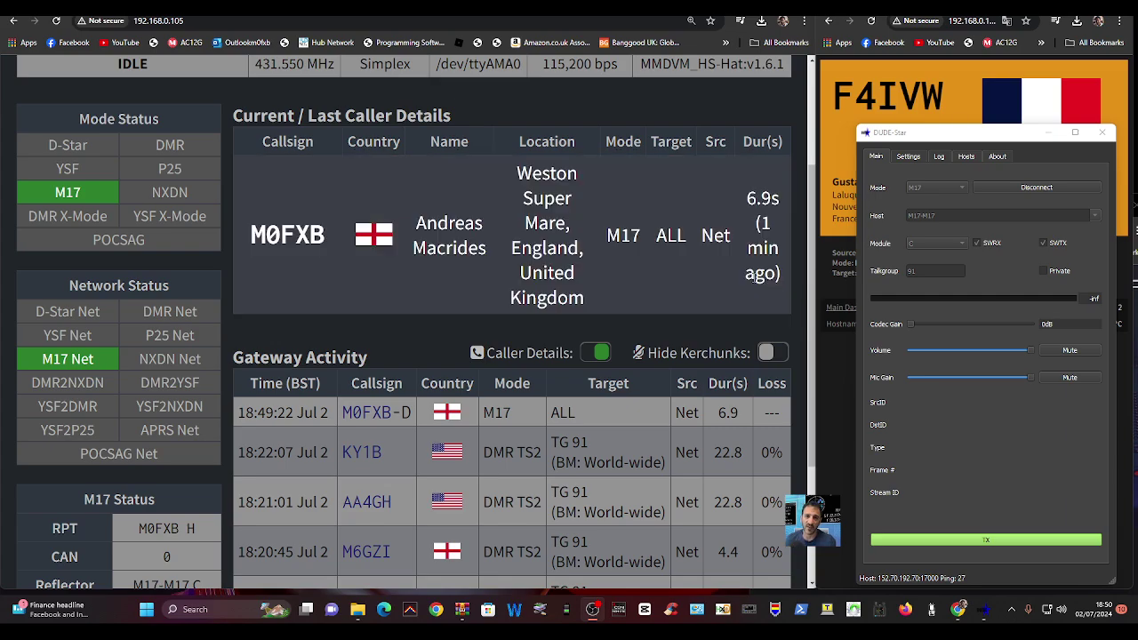
{"action": "scroll", "coordinate": [387, 433], "scroll_direction": "down", "scroll_amount": 1}
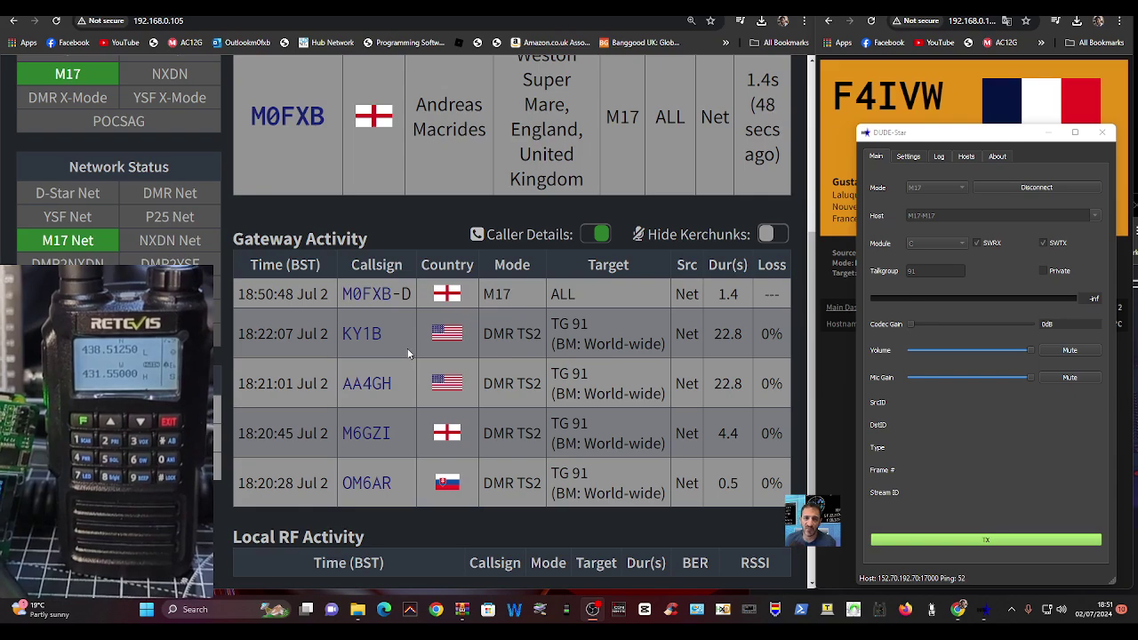
{"action": "left_click", "coordinate": [1013, 538]}
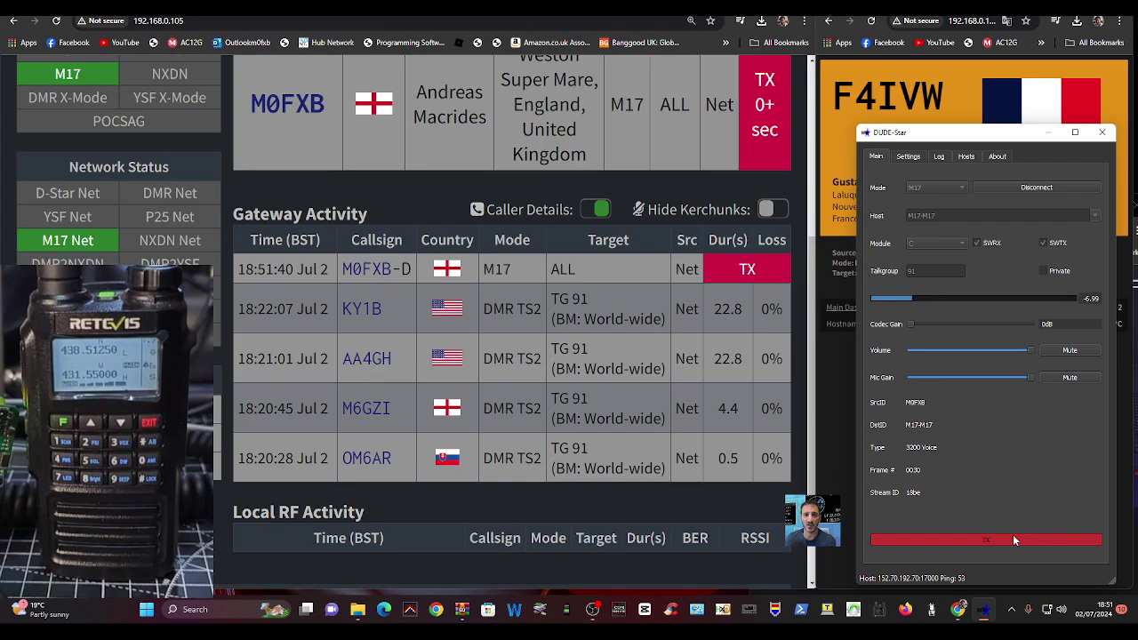
{"action": "left_click", "coordinate": [1014, 538]}
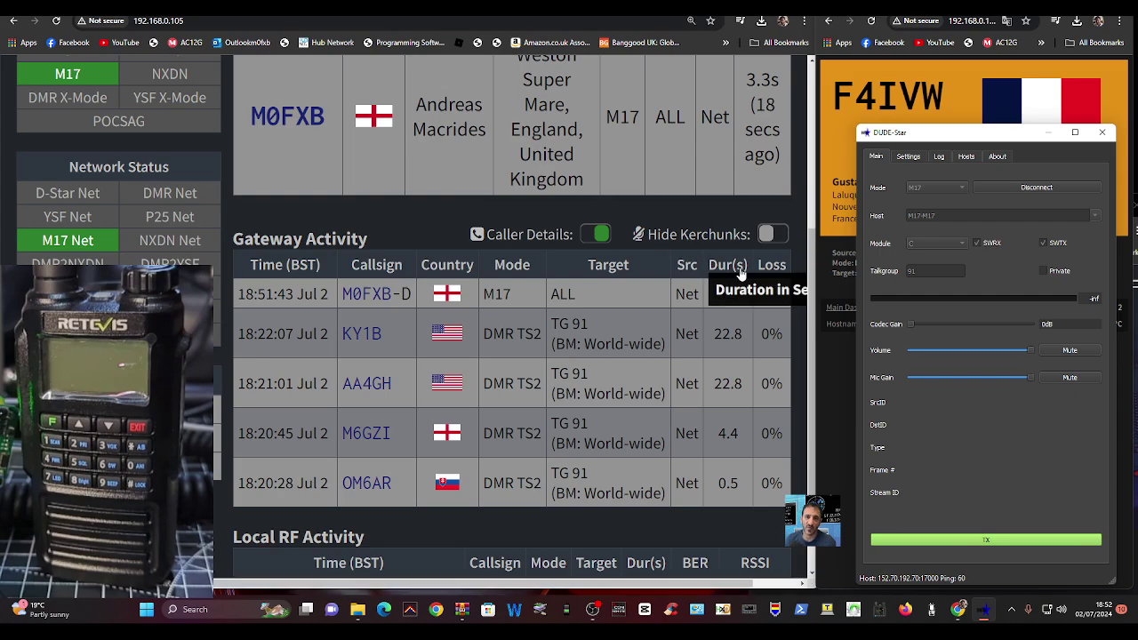
{"action": "scroll", "coordinate": [740, 274], "scroll_direction": "up", "scroll_amount": 3}
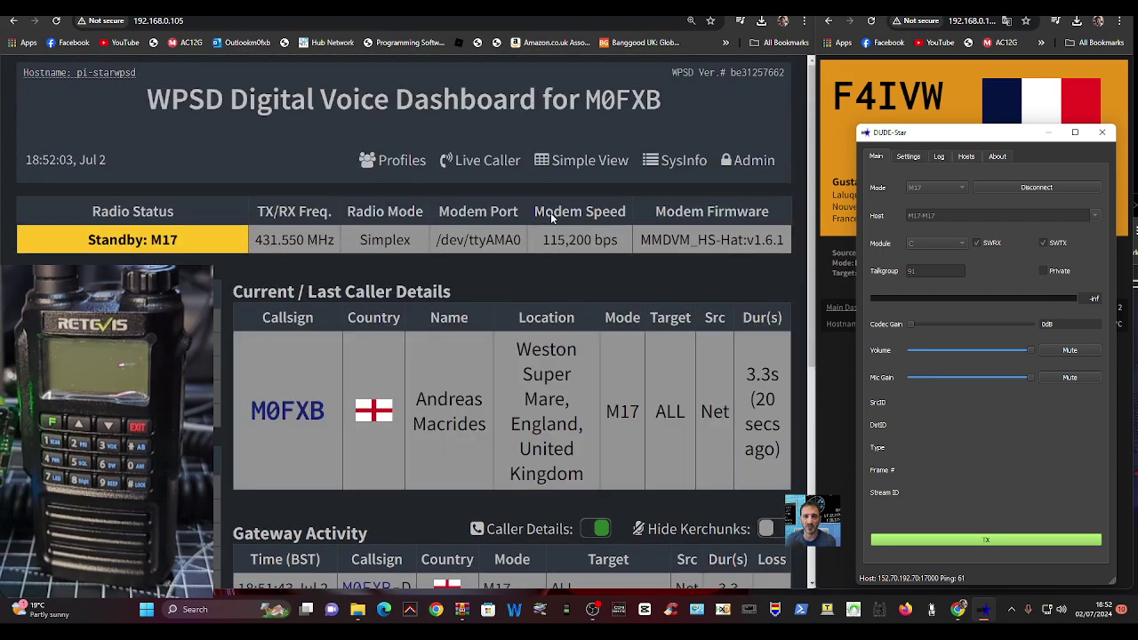